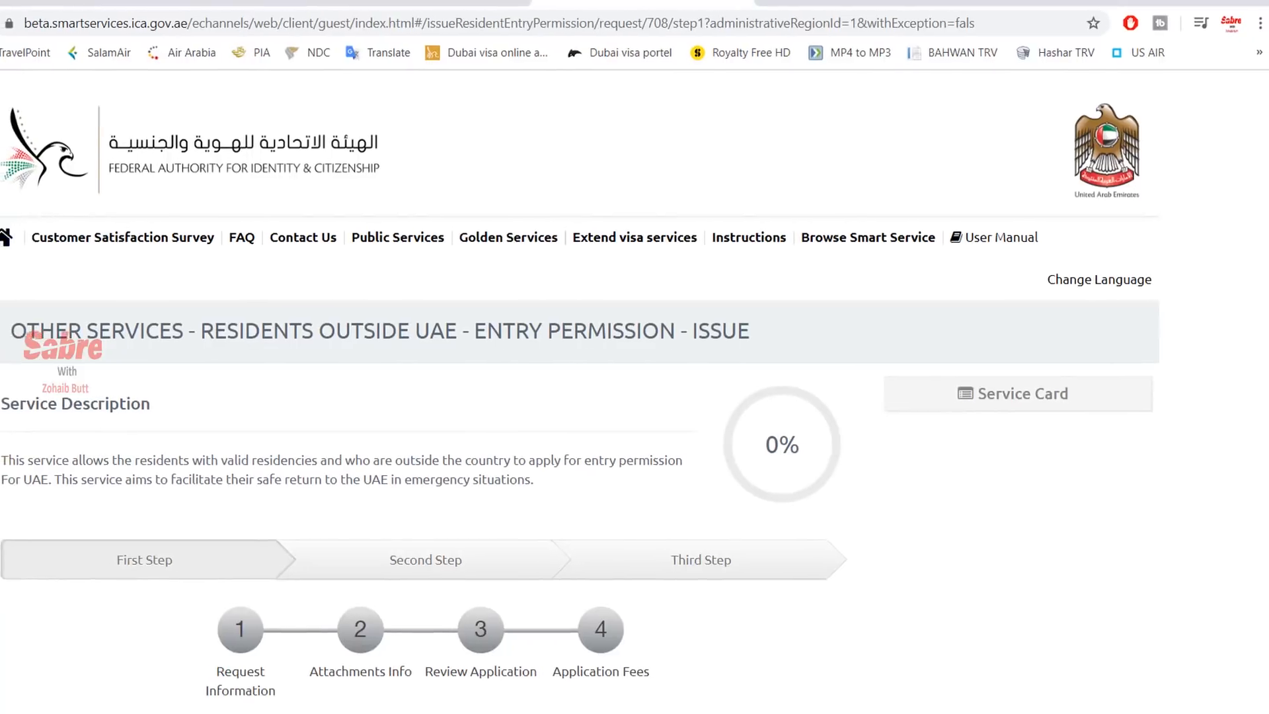
# - Highlight part of the ICA entry permission page address in the address bar
pyautogui.moveTo(875, 19); pyautogui.dragTo(537, 23)
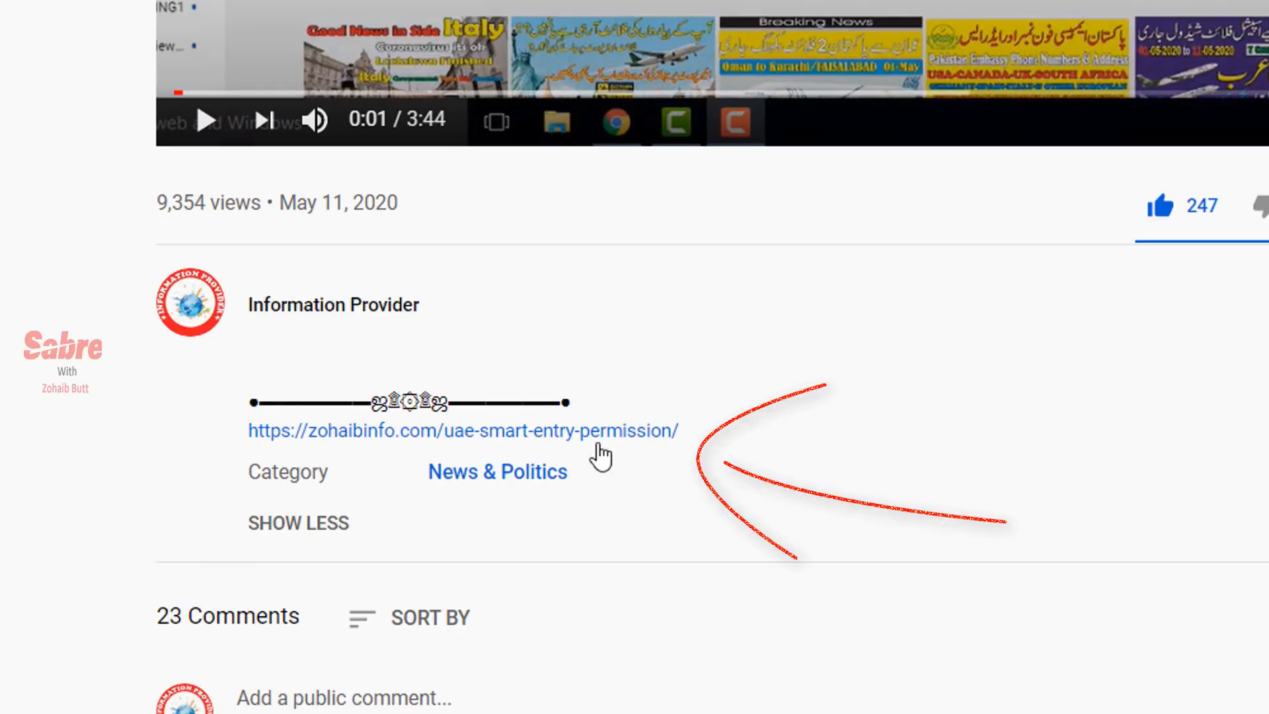
# - Open the zohaibinfo.com UAE Smart Entry Permission post and follow its Register Now link
pyautogui.click(622, 437)
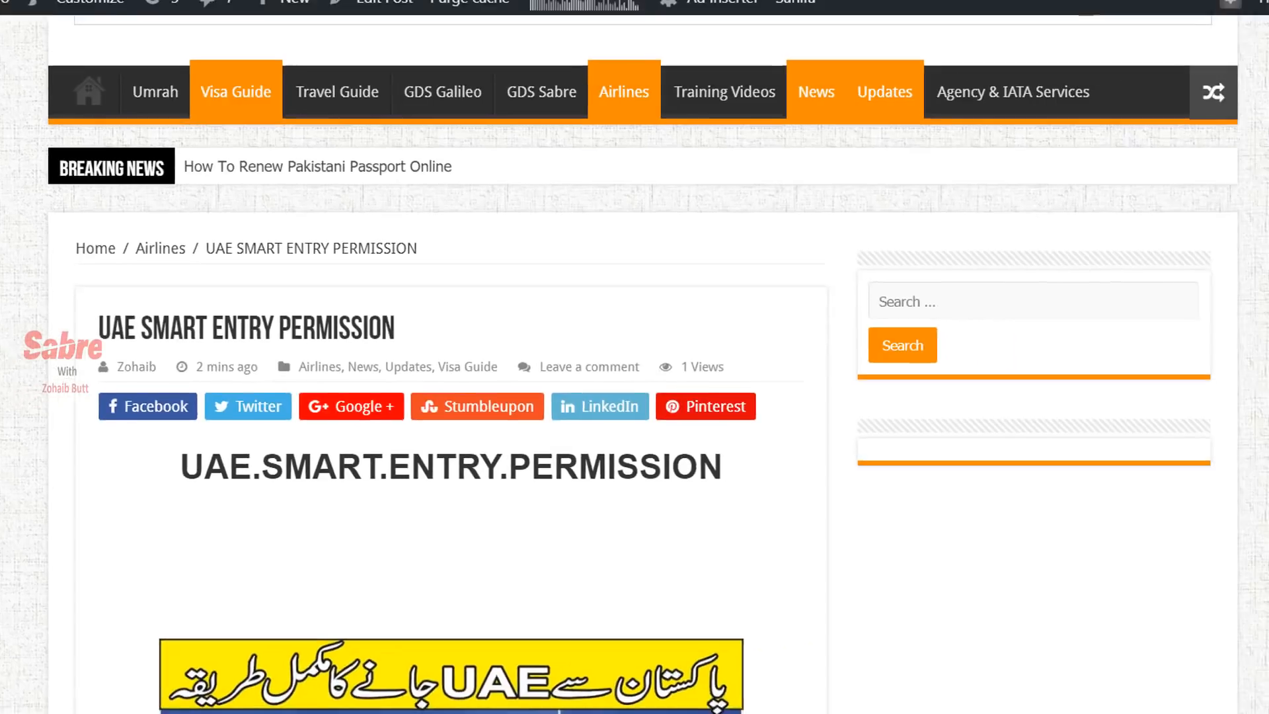
pyautogui.scroll(5, 574, 382)
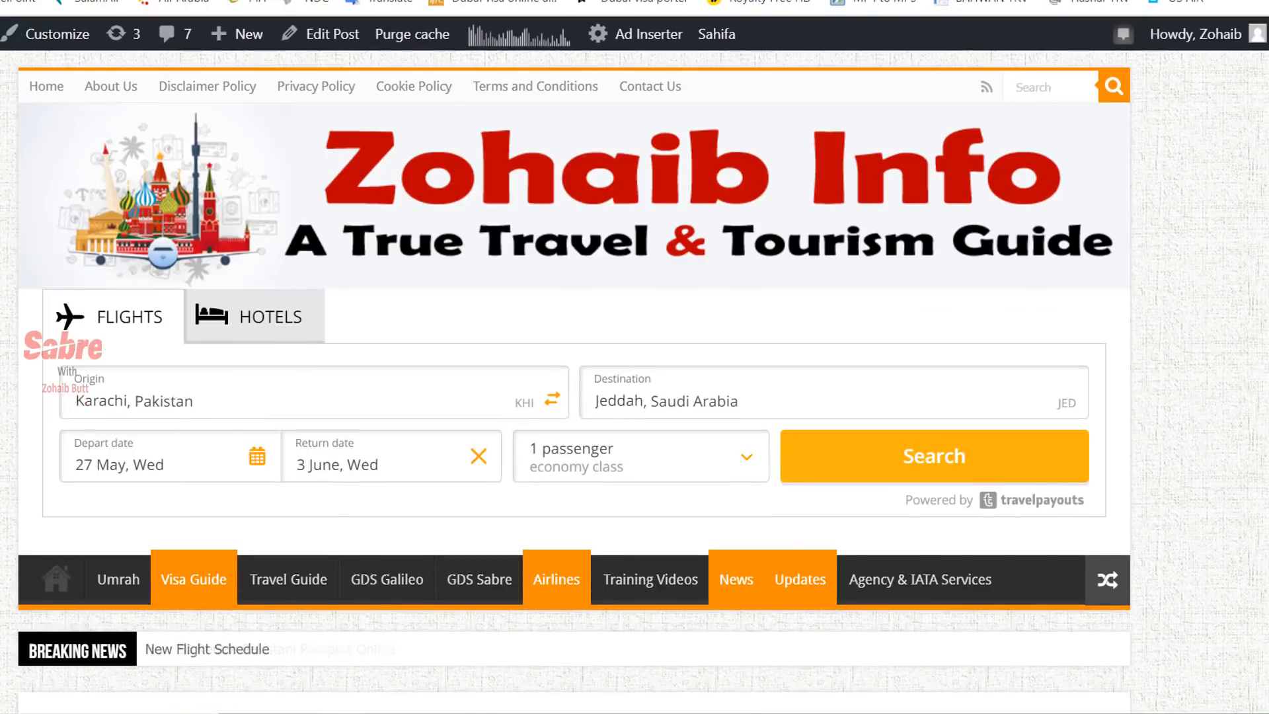
pyautogui.scroll(-8, 574, 382)
pyautogui.scroll(-10, 383, 382)
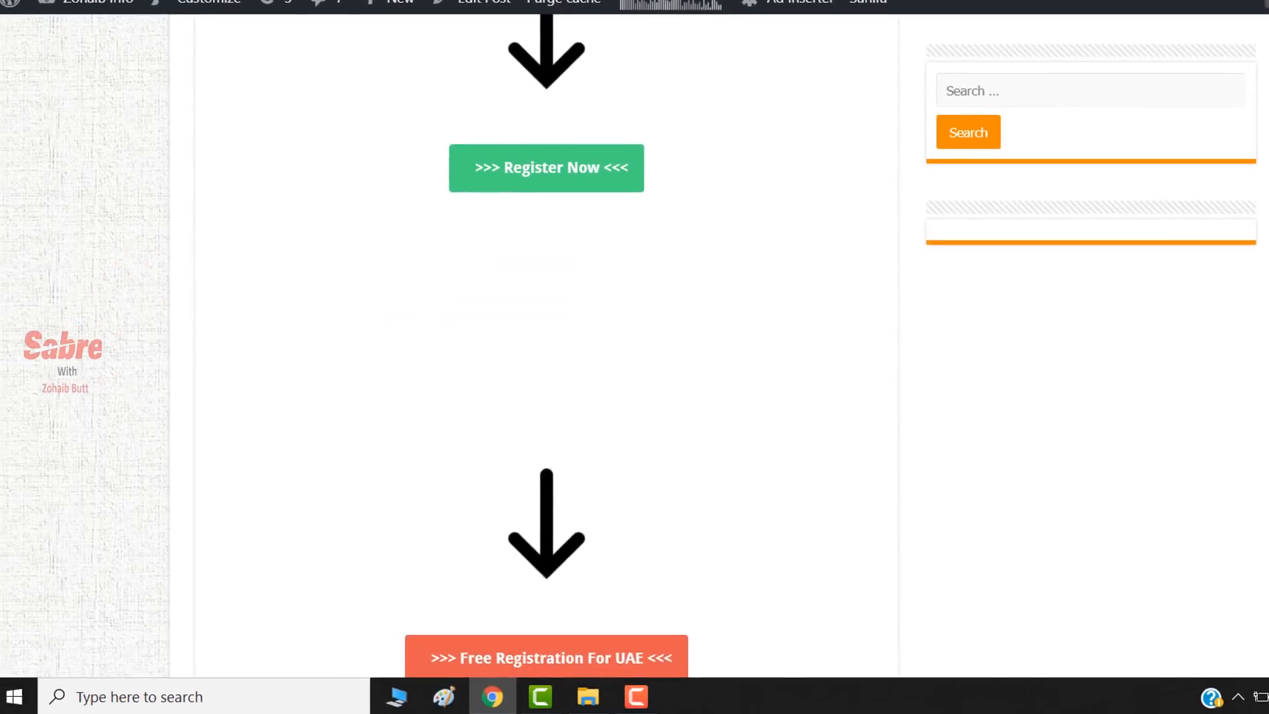
pyautogui.scroll(1, 645, 127)
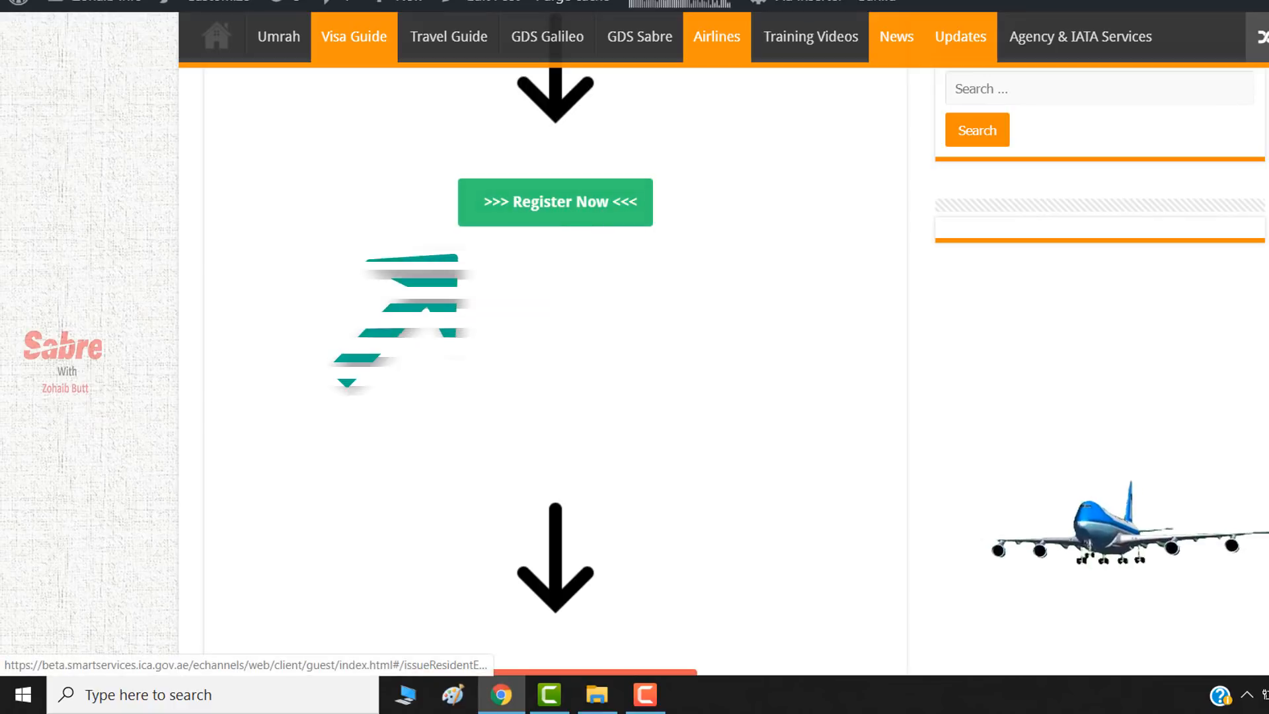
pyautogui.scroll(-5, 480, 385)
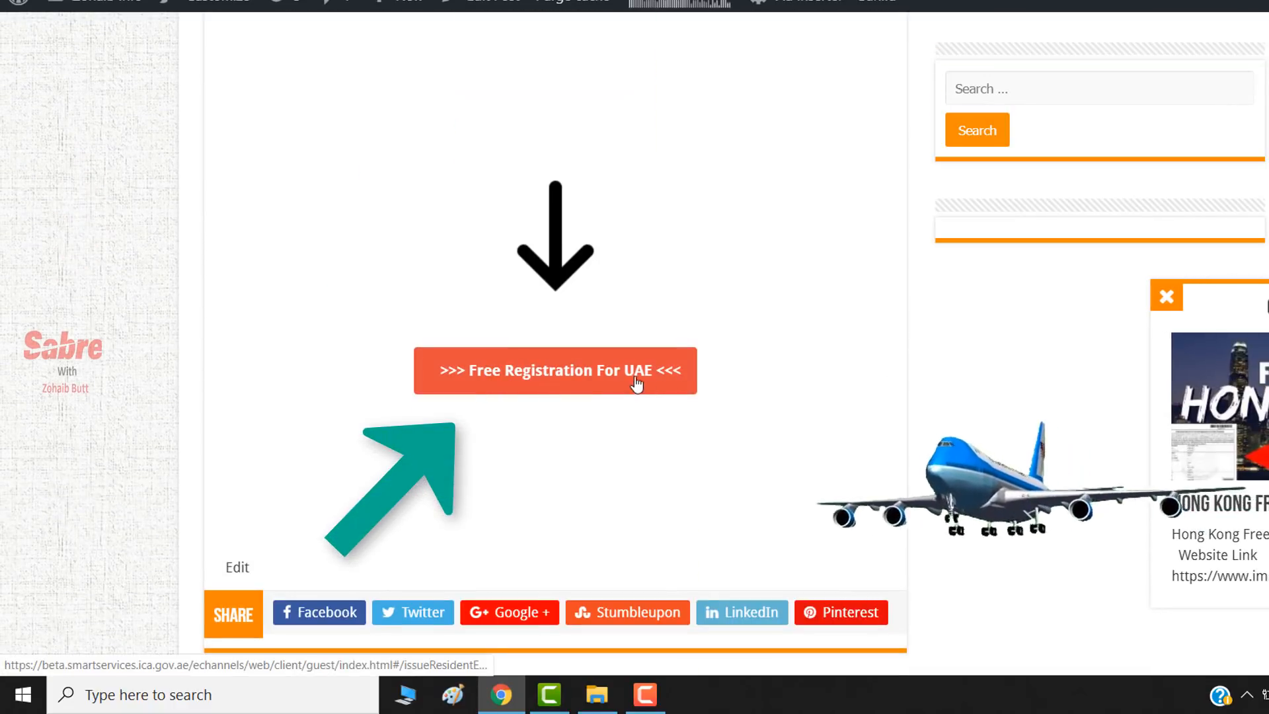
pyautogui.scroll(5, 1203, 282)
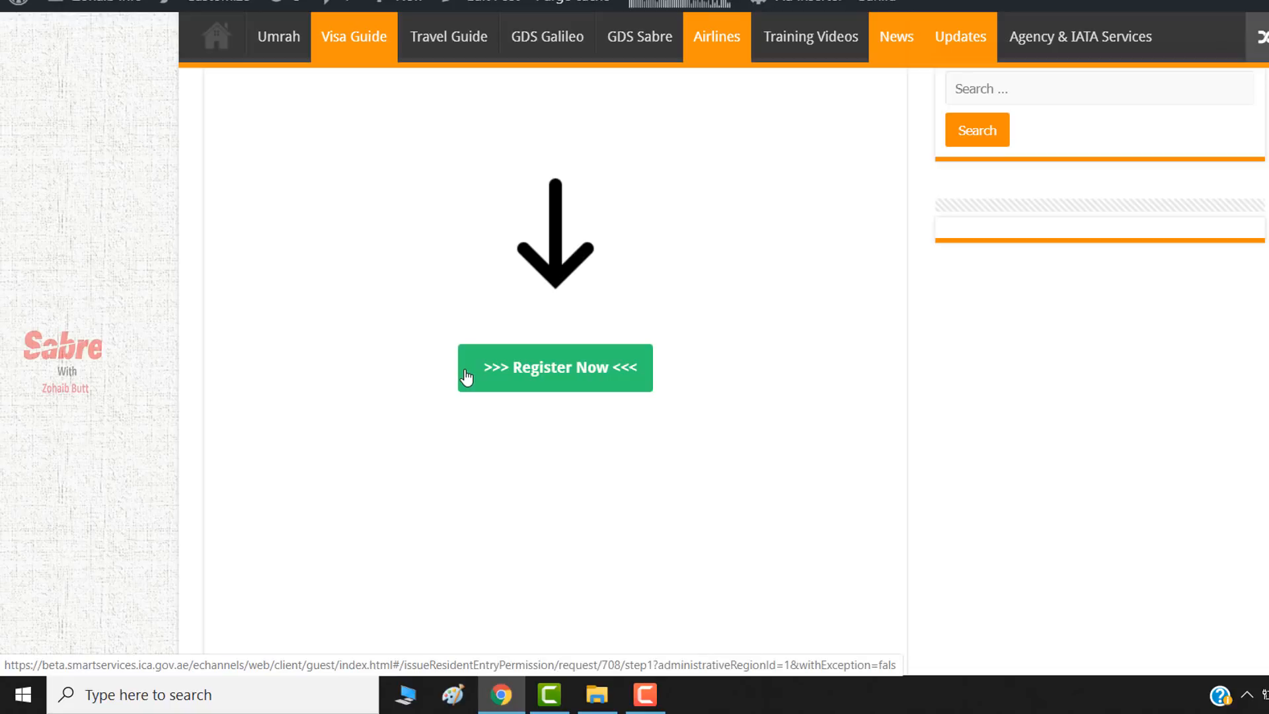
pyautogui.scroll(-5, 575, 360)
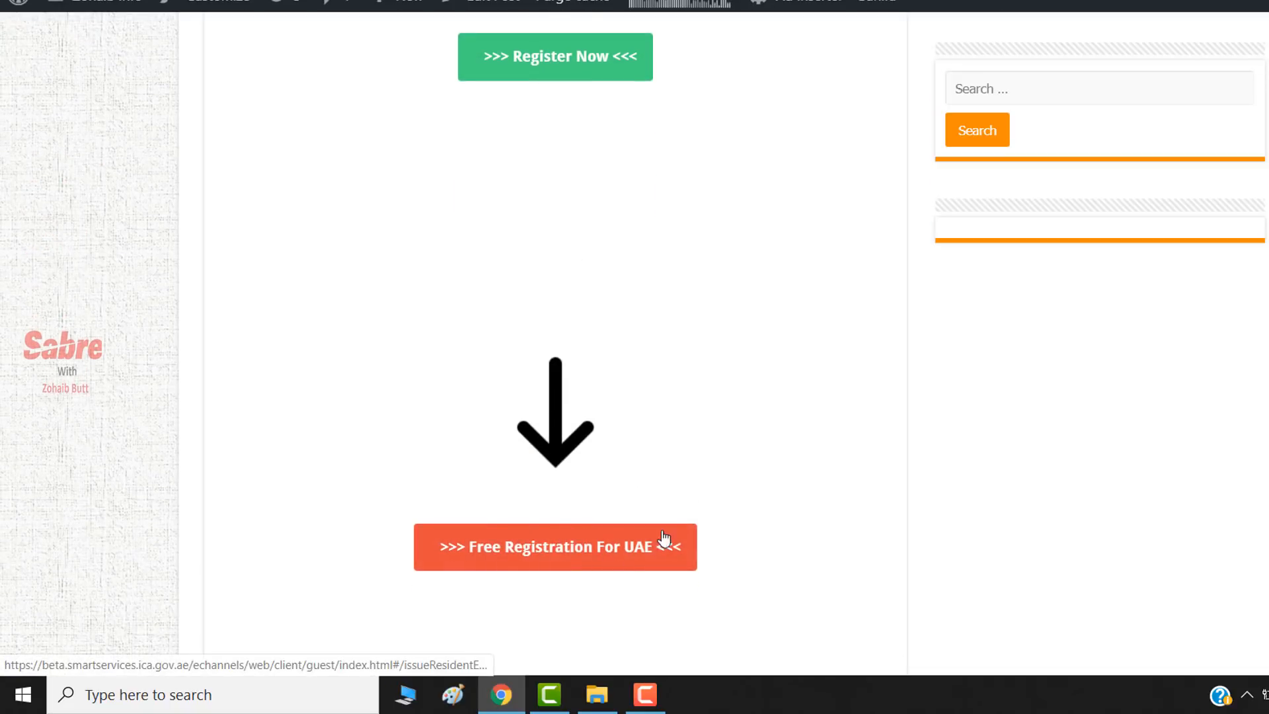
pyautogui.scroll(5, 708, 394)
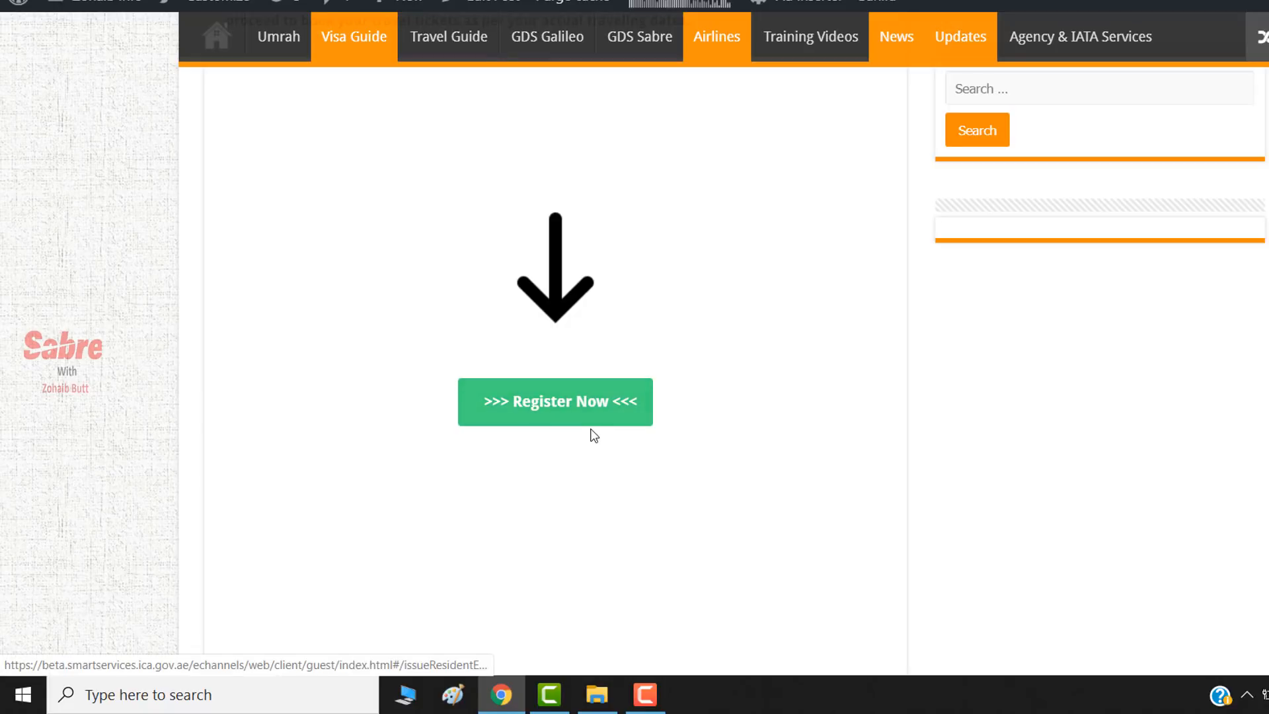
pyautogui.click(545, 411)
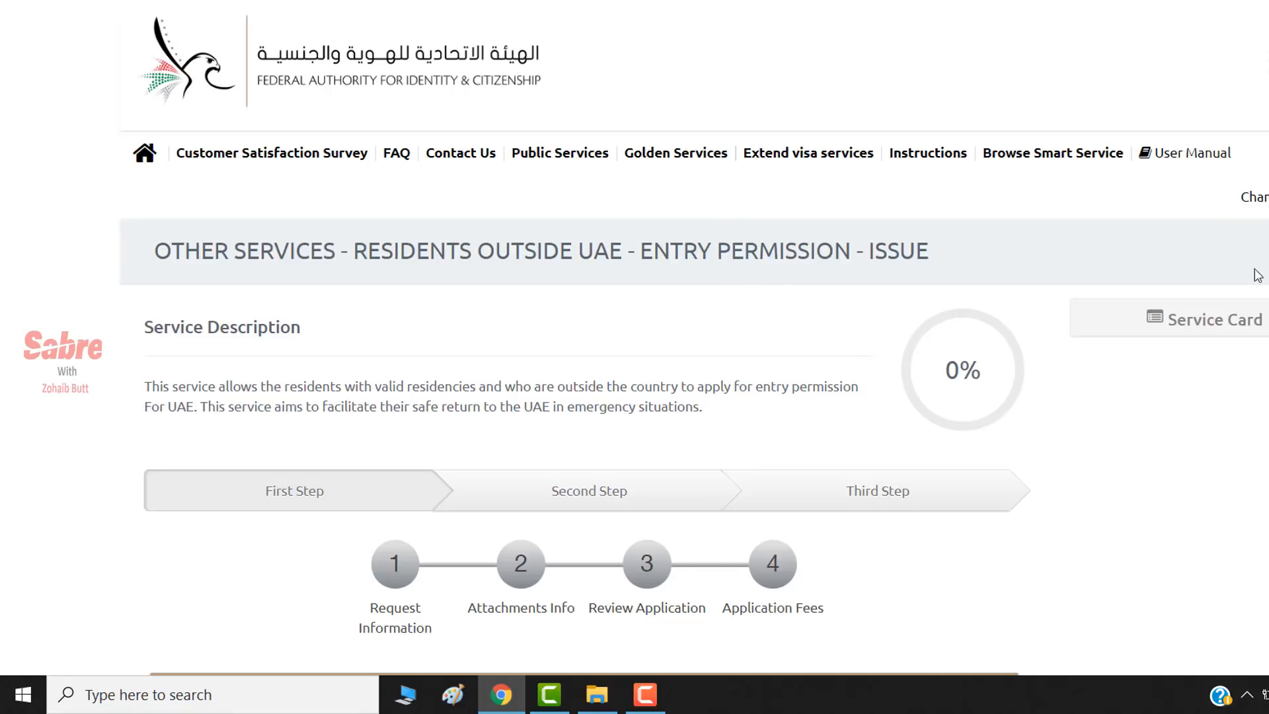
pyautogui.scroll(-2, 423, 281)
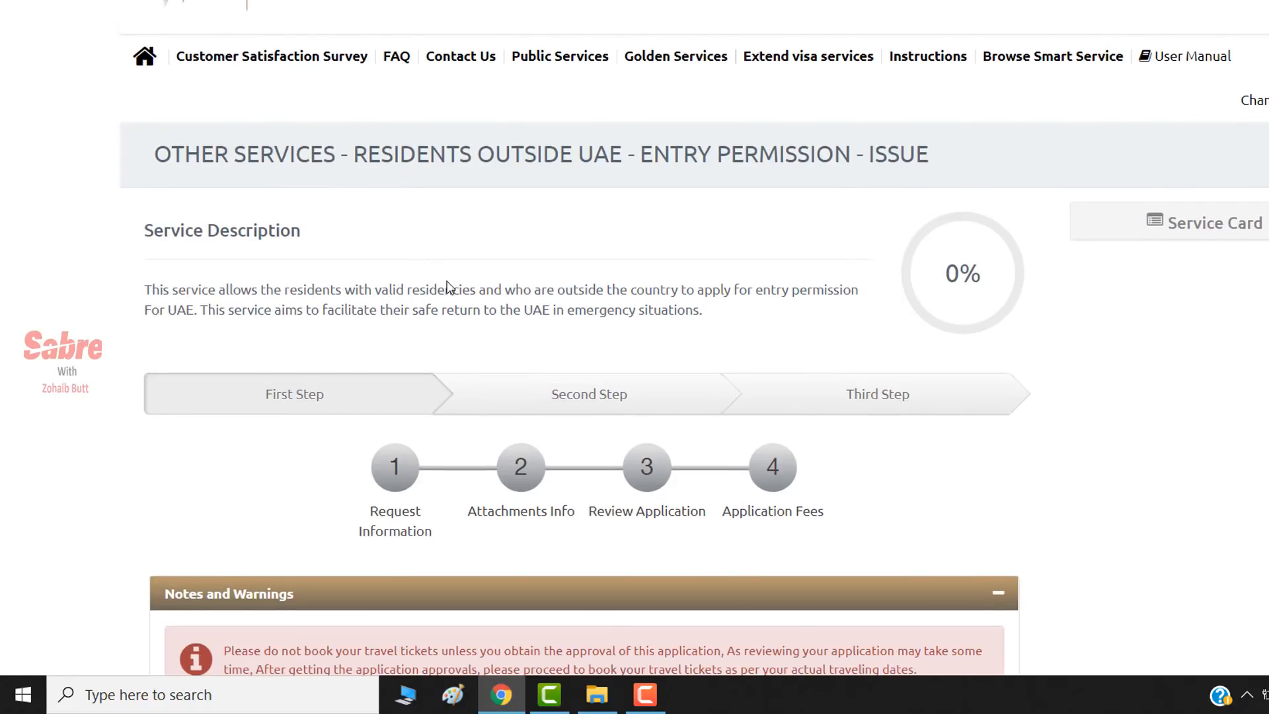
pyautogui.scroll(-1, 448, 283)
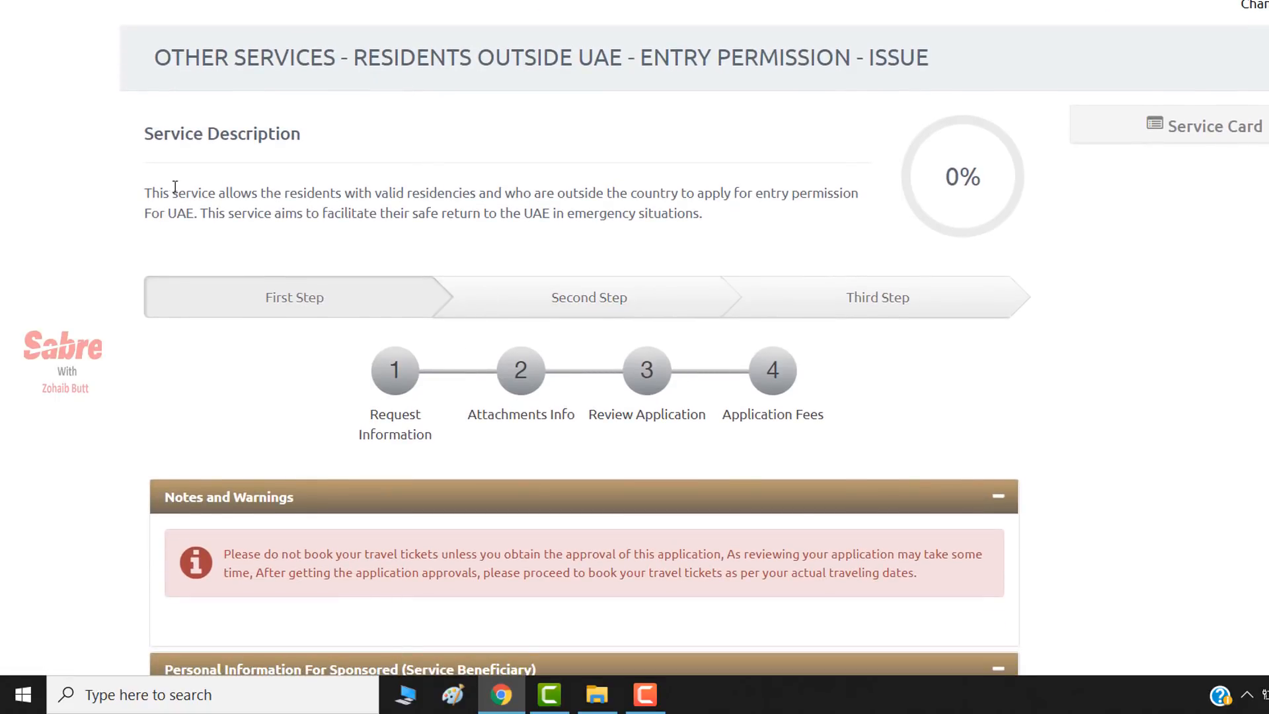
pyautogui.scroll(-4, 495, 218)
pyautogui.scroll(1, 505, 218)
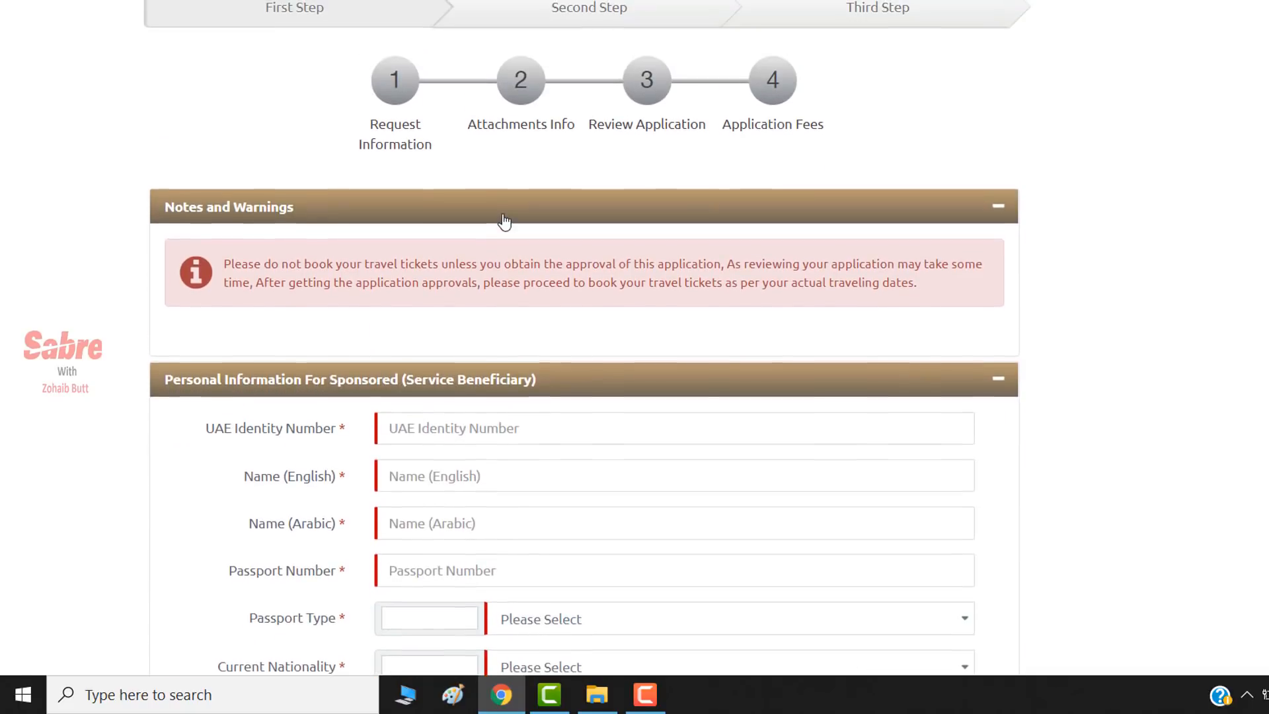
pyautogui.scroll(-1, 504, 218)
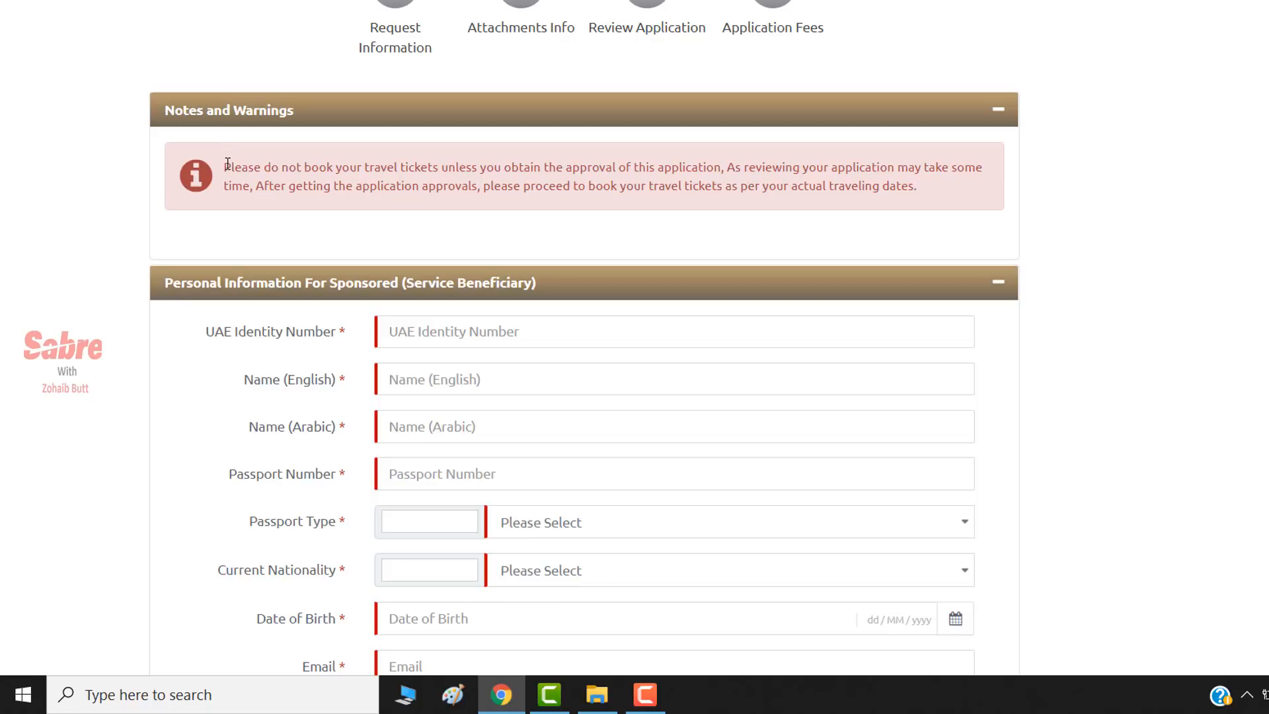
pyautogui.moveTo(225, 165); pyautogui.dragTo(712, 192)
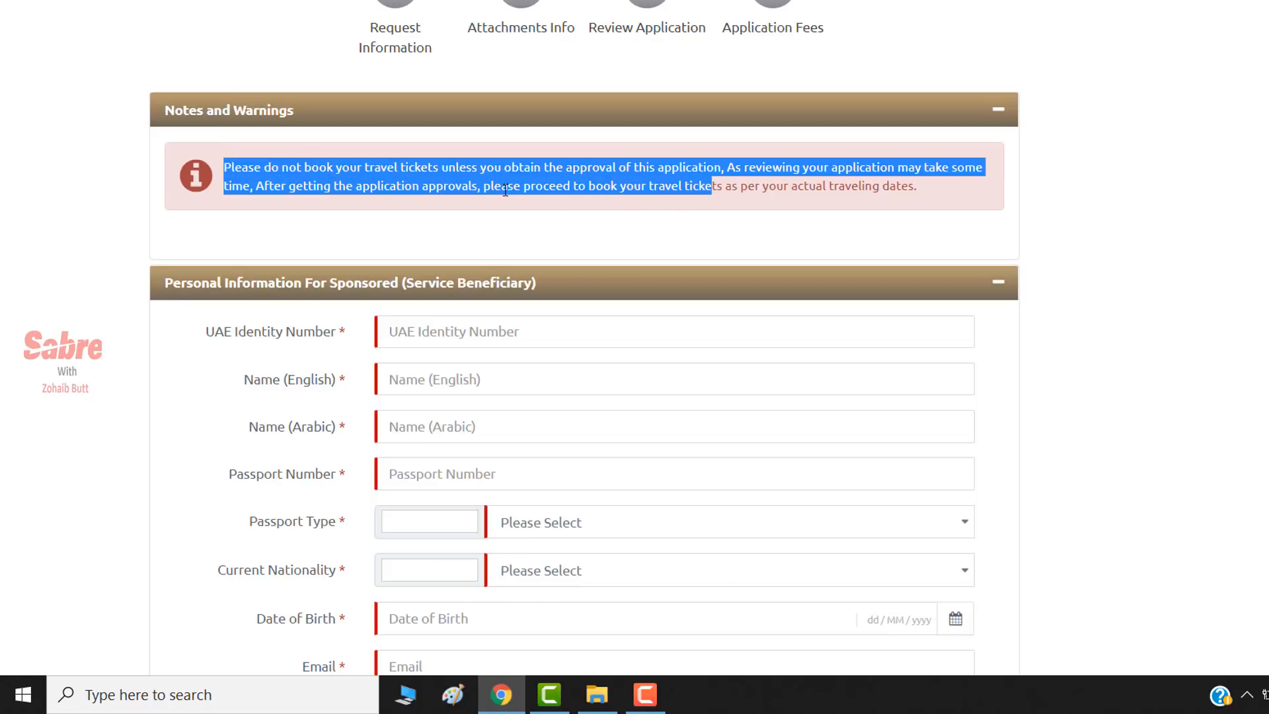
pyautogui.click(763, 179)
pyautogui.moveTo(961, 184); pyautogui.dragTo(81, 173)
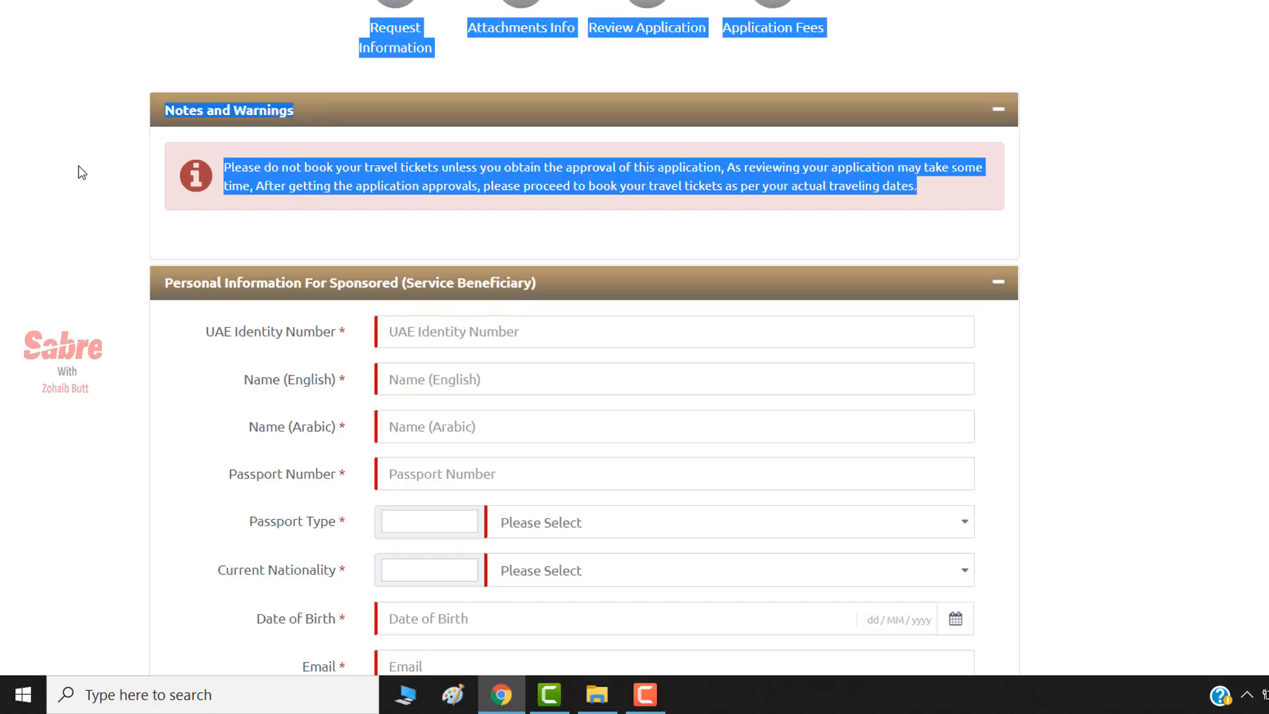
pyautogui.click(249, 207)
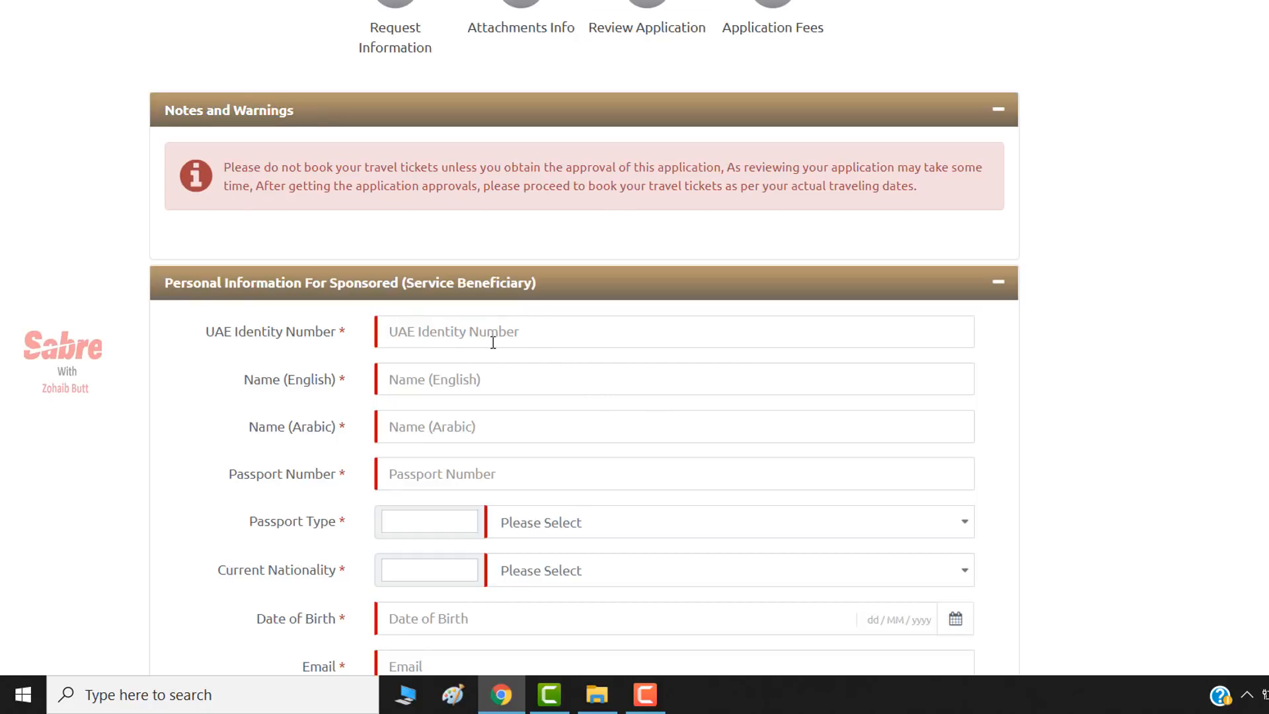
pyautogui.scroll(-1, 440, 303)
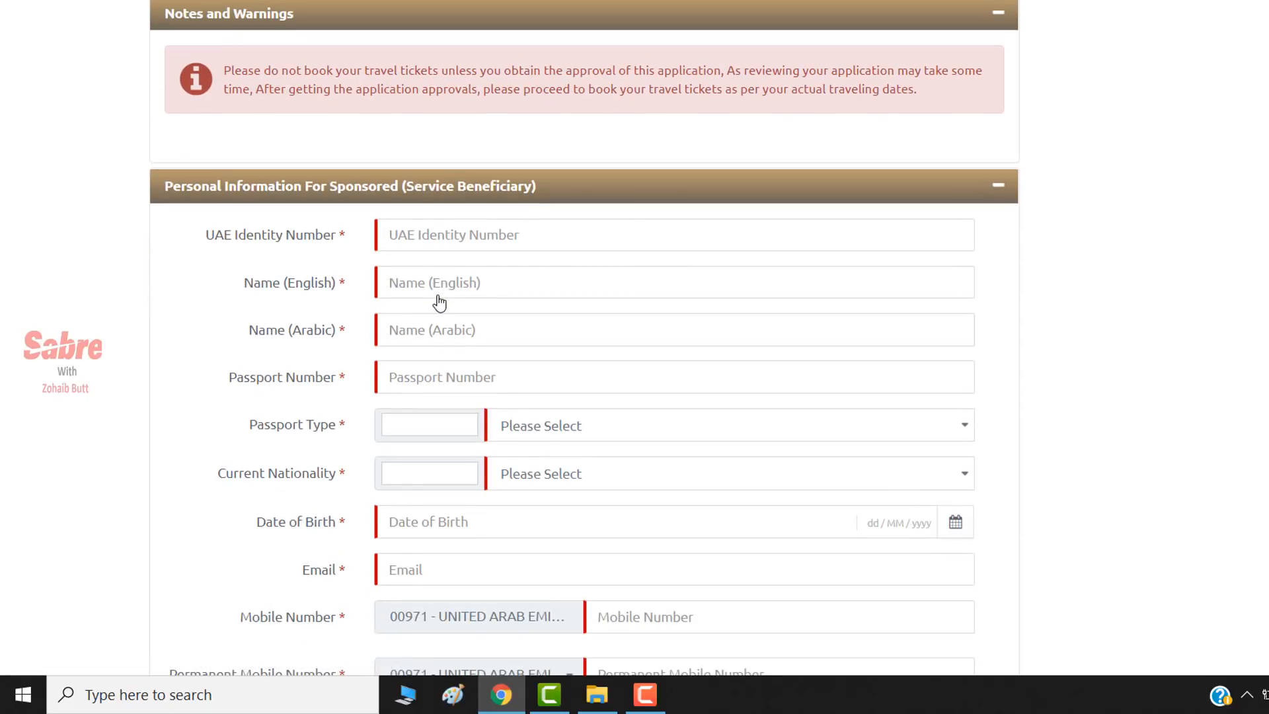
# - Enter the beneficiary's UAE Identity Number and English name
pyautogui.click(488, 237)
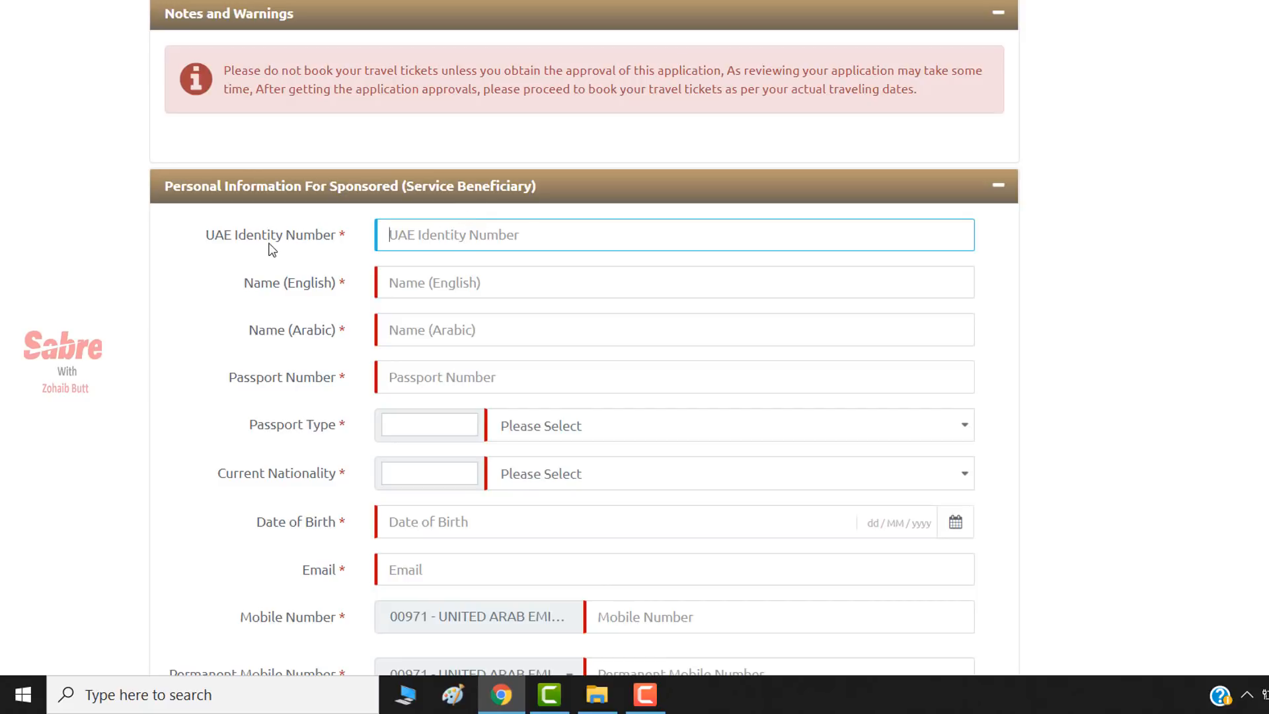
pyautogui.scroll(-1, 868, 316)
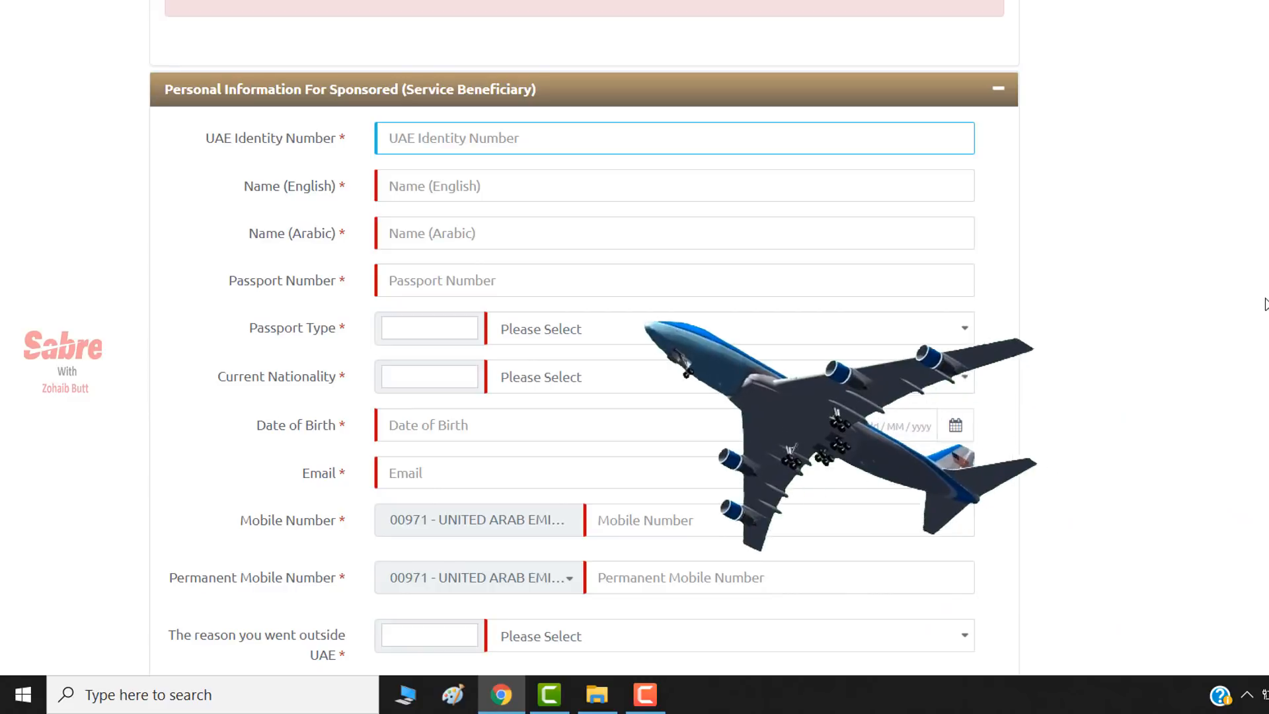
pyautogui.write('784')
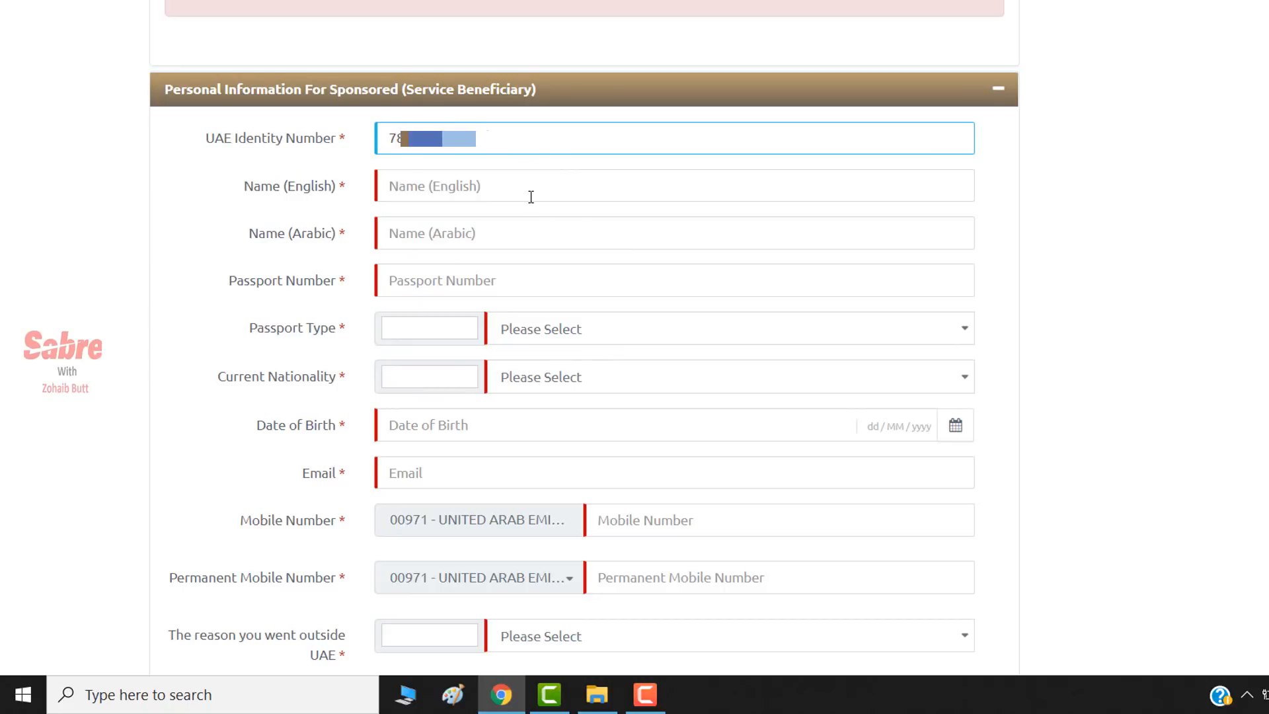
pyautogui.click(529, 197)
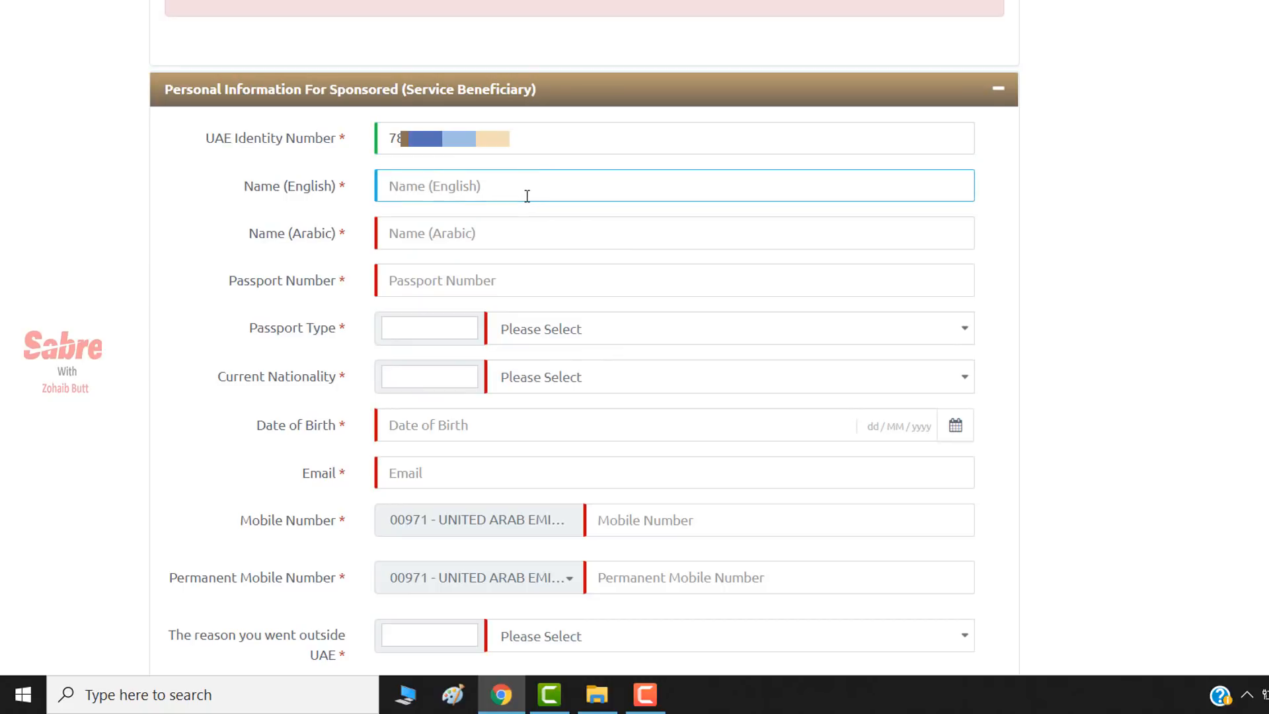
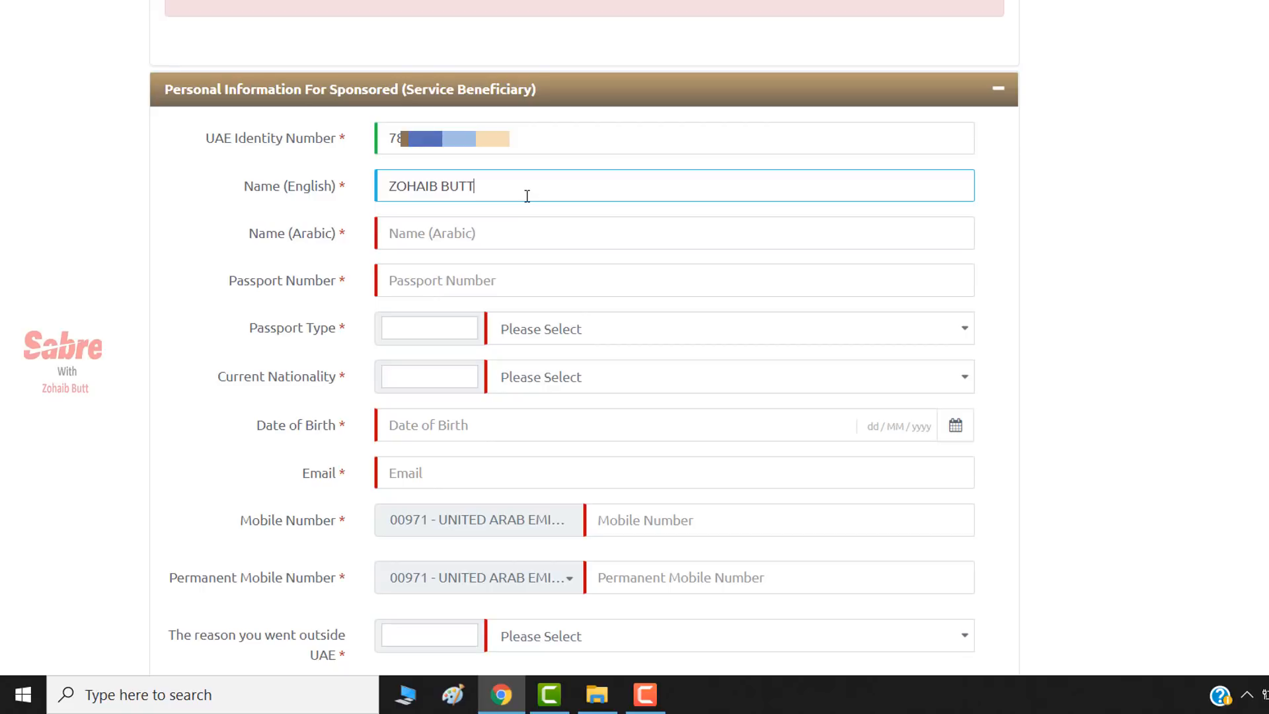
pyautogui.click(434, 230)
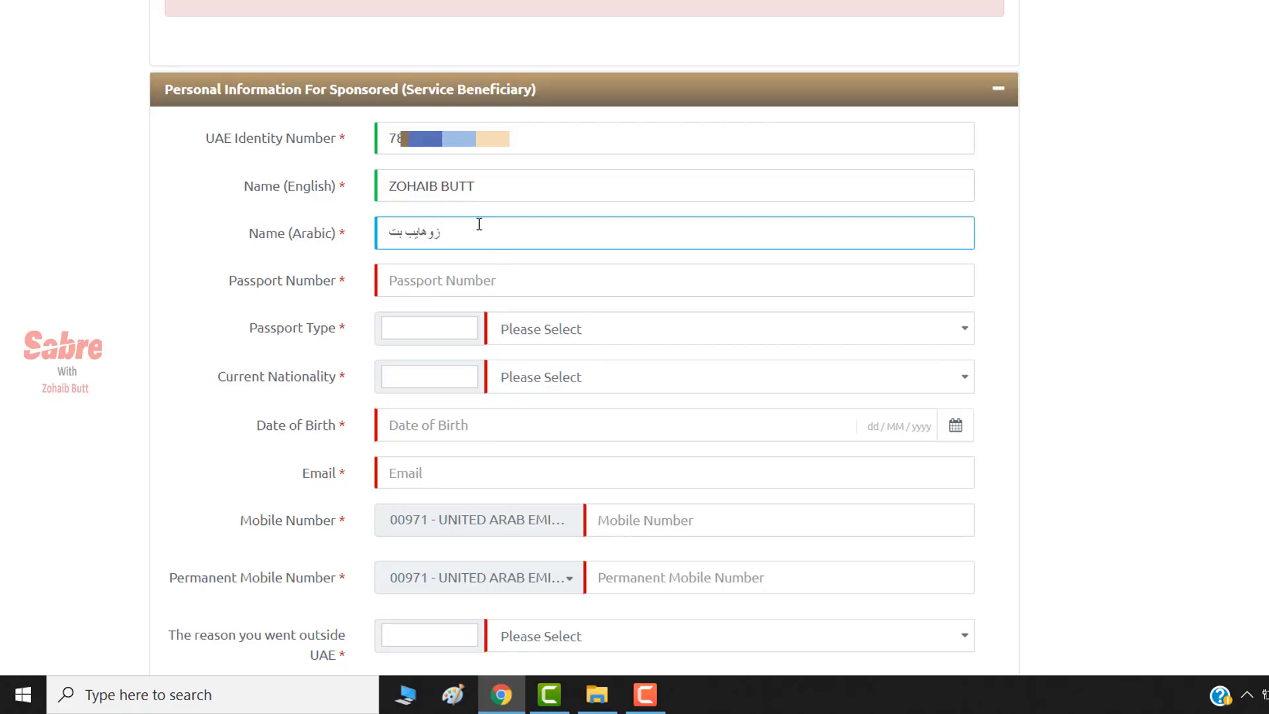
# - Enter the beneficiary's passport number in capital letters
pyautogui.click(463, 286)
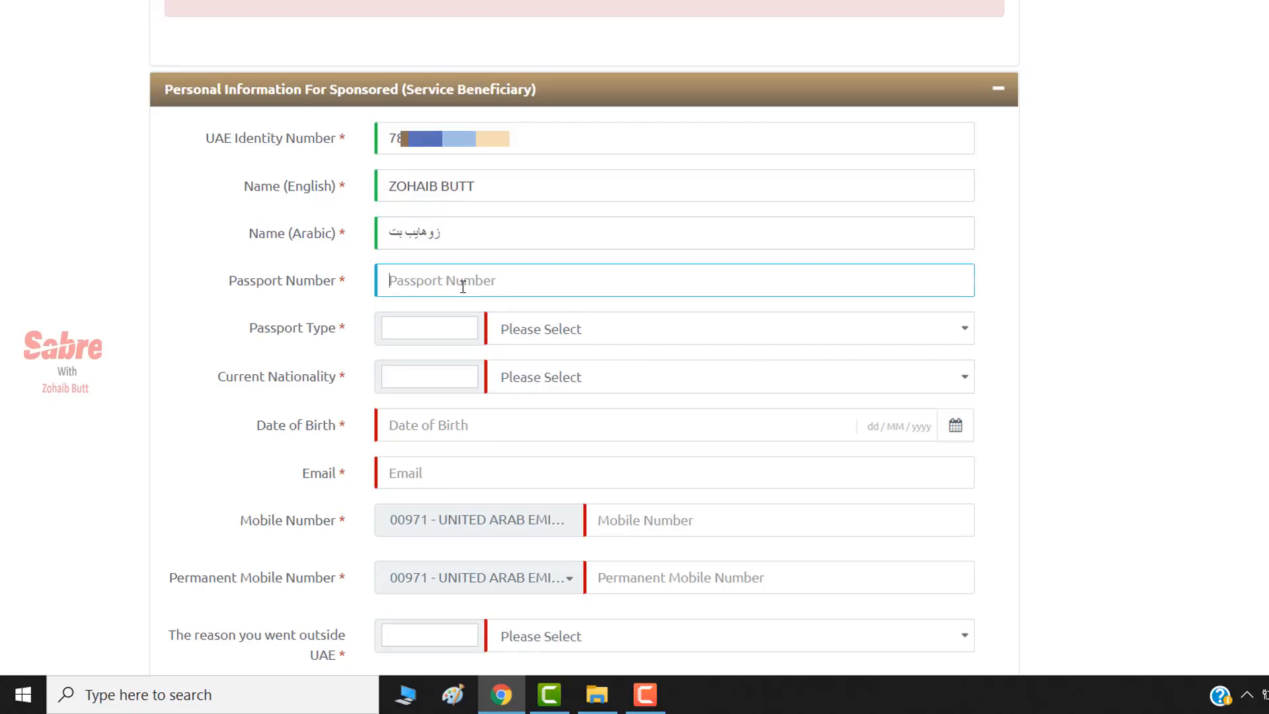
pyautogui.write('as')
pyautogui.press('BackSpace')
pyautogui.write('AS*******')
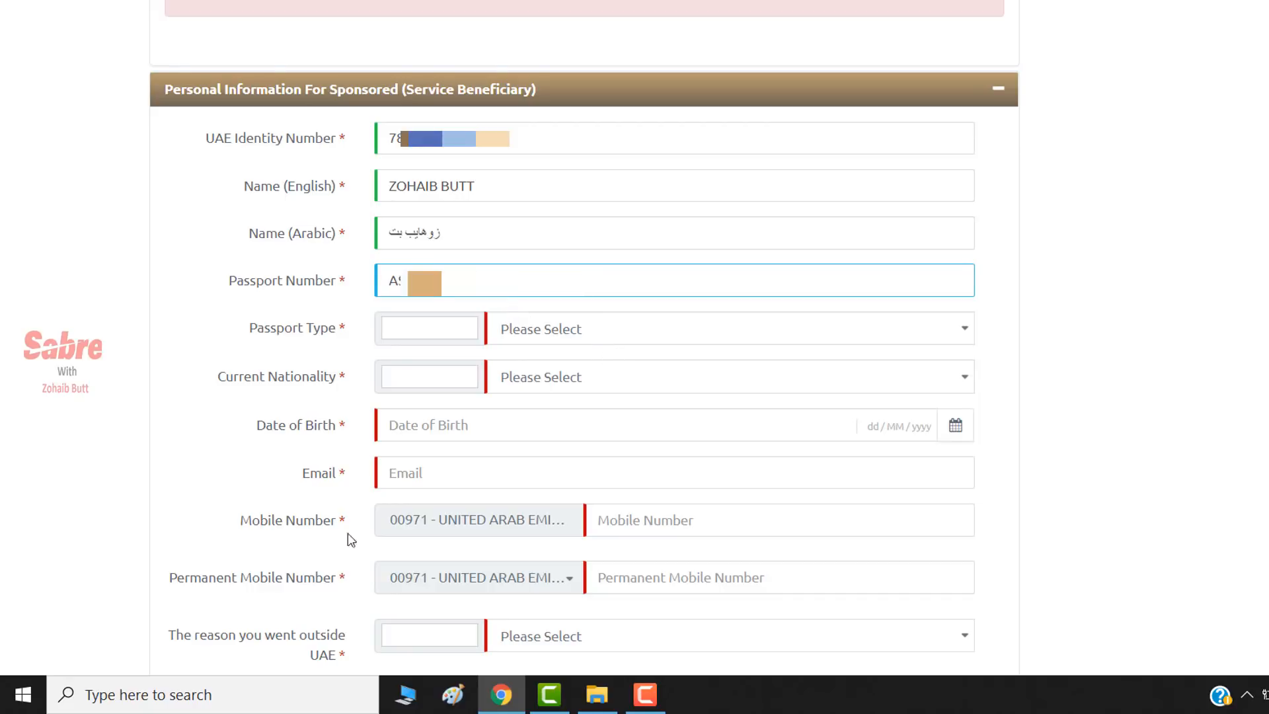
pyautogui.click(426, 333)
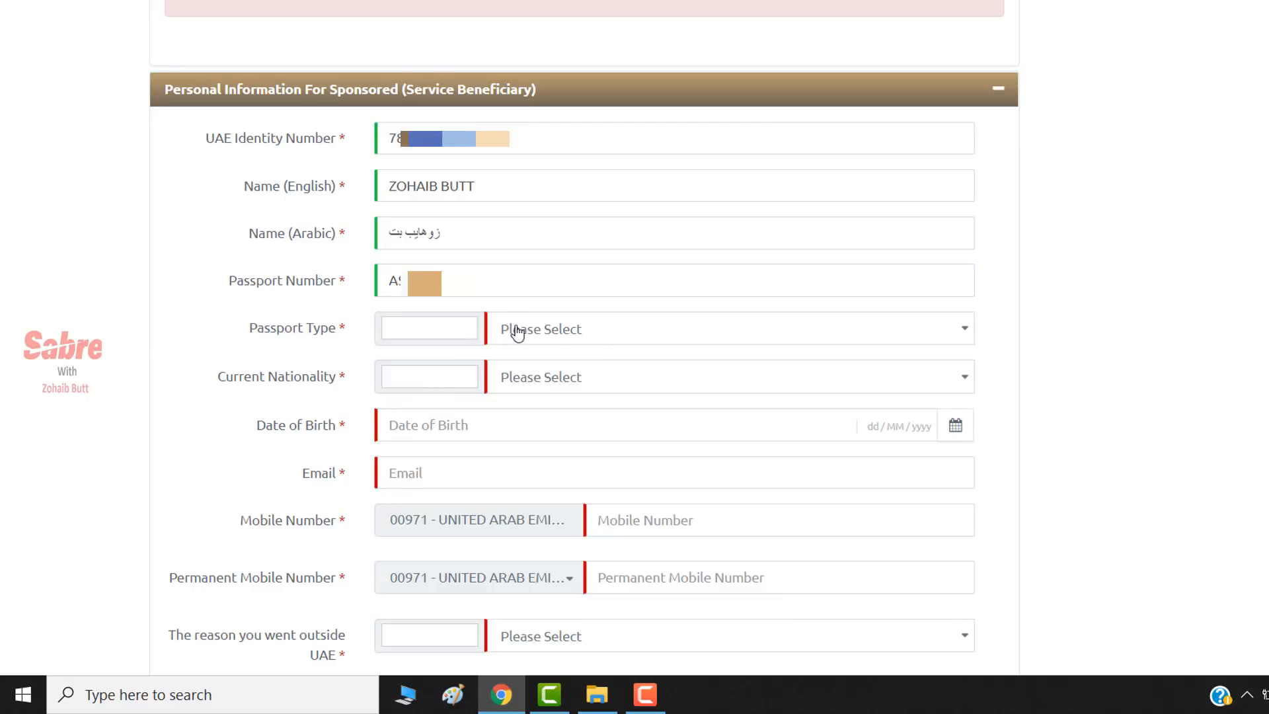
# - Set Passport Type to ORDINARY PASSPORT and Current Nationality to PAKISTAN
pyautogui.click(562, 331)
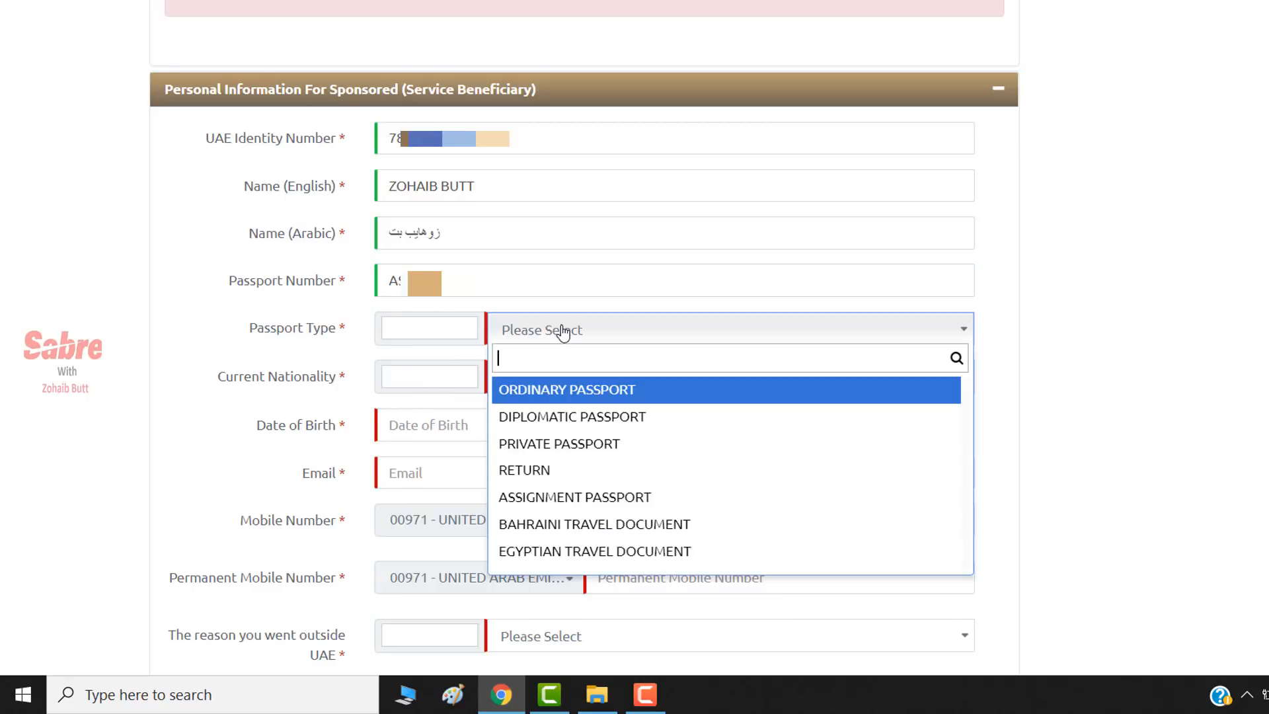
pyautogui.click(555, 397)
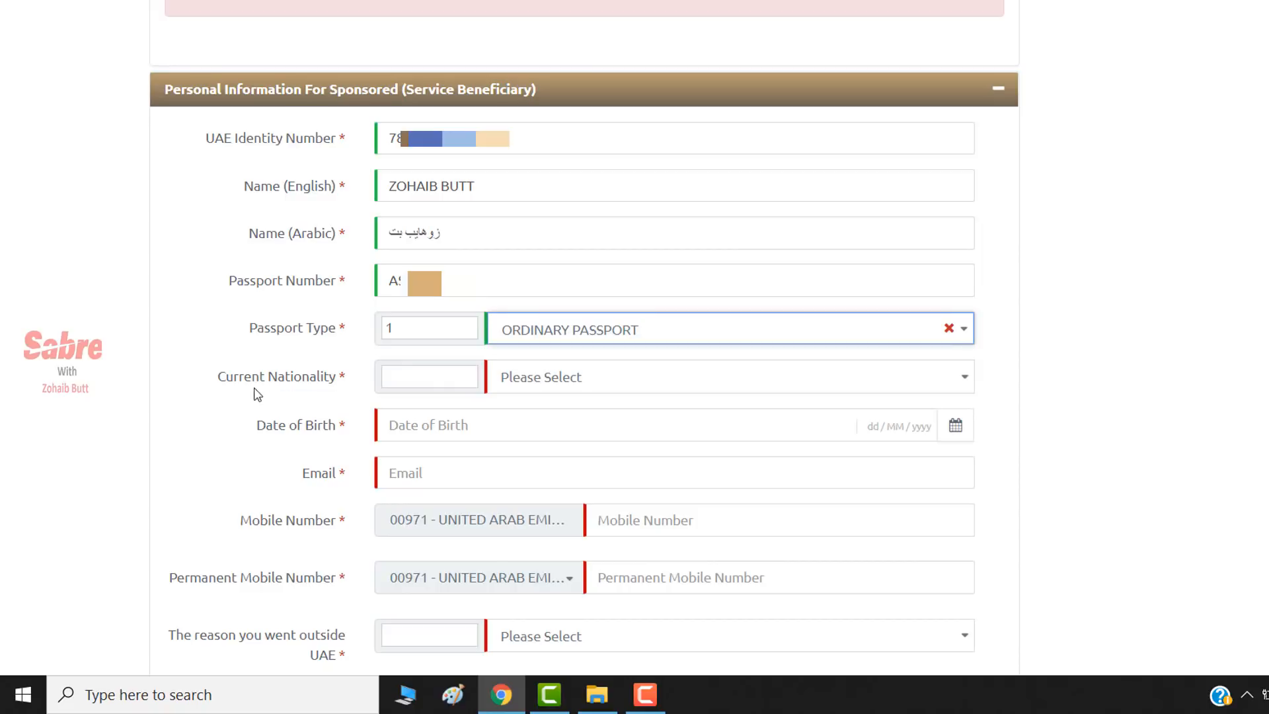
pyautogui.click(618, 389)
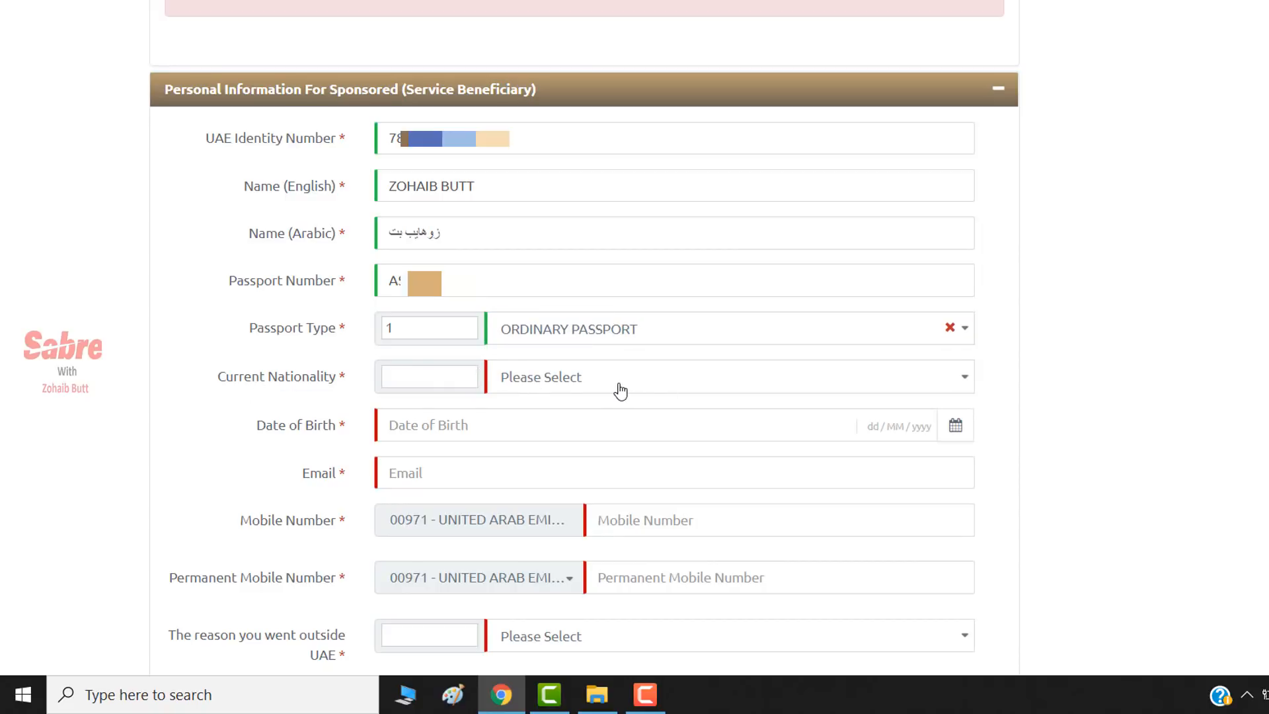
pyautogui.write('PAKIST')
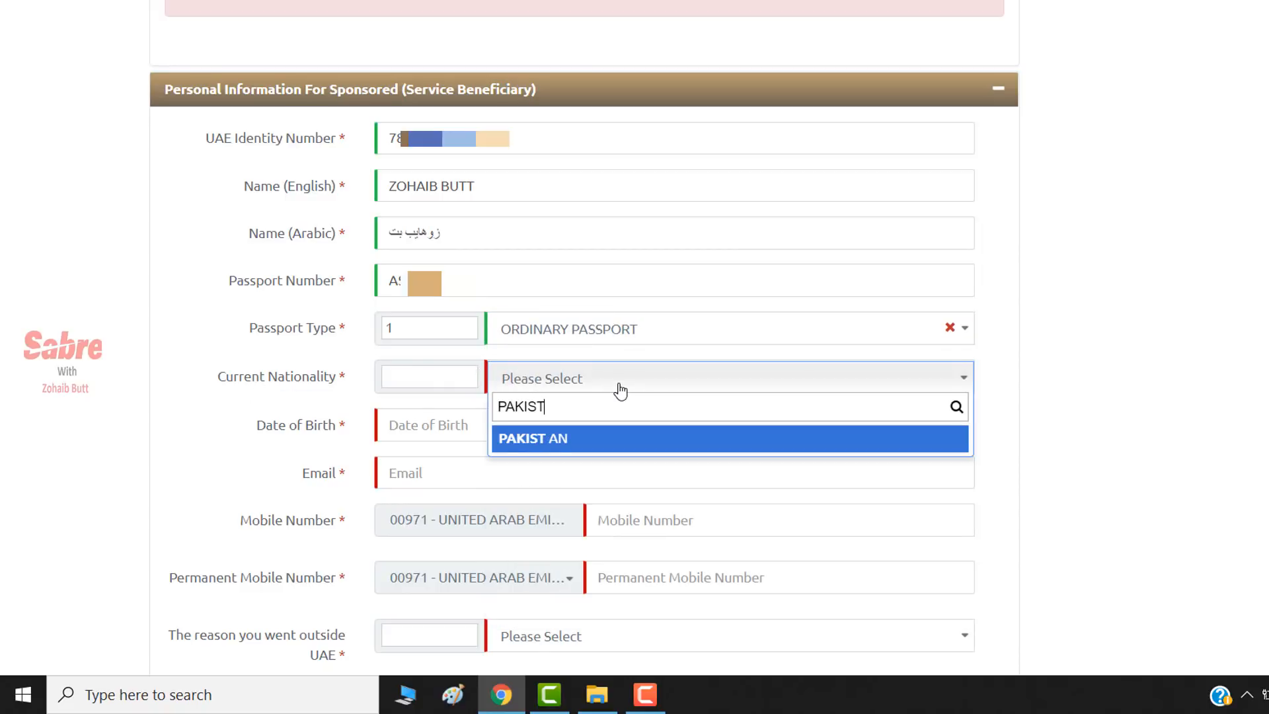
pyautogui.click(544, 442)
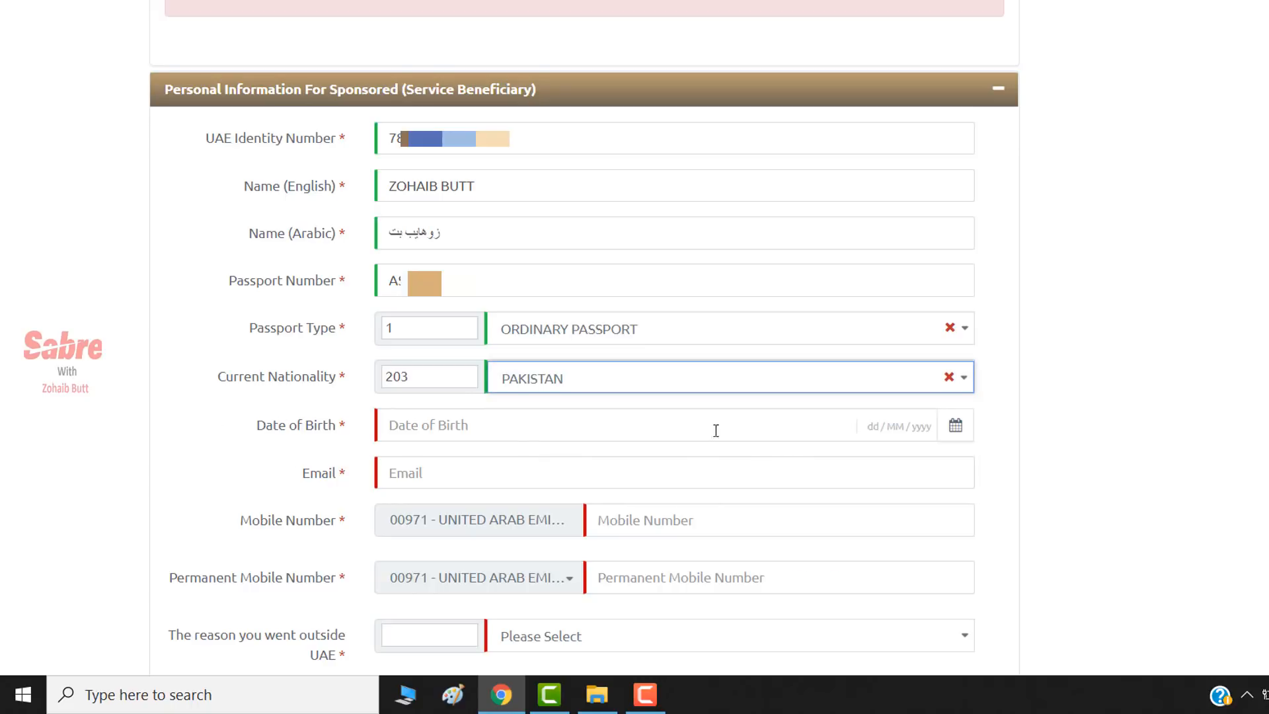
# - Paste in the date of birth and fill in the beneficiary's e-mail address
pyautogui.click(751, 430)
pyautogui.click(873, 427)
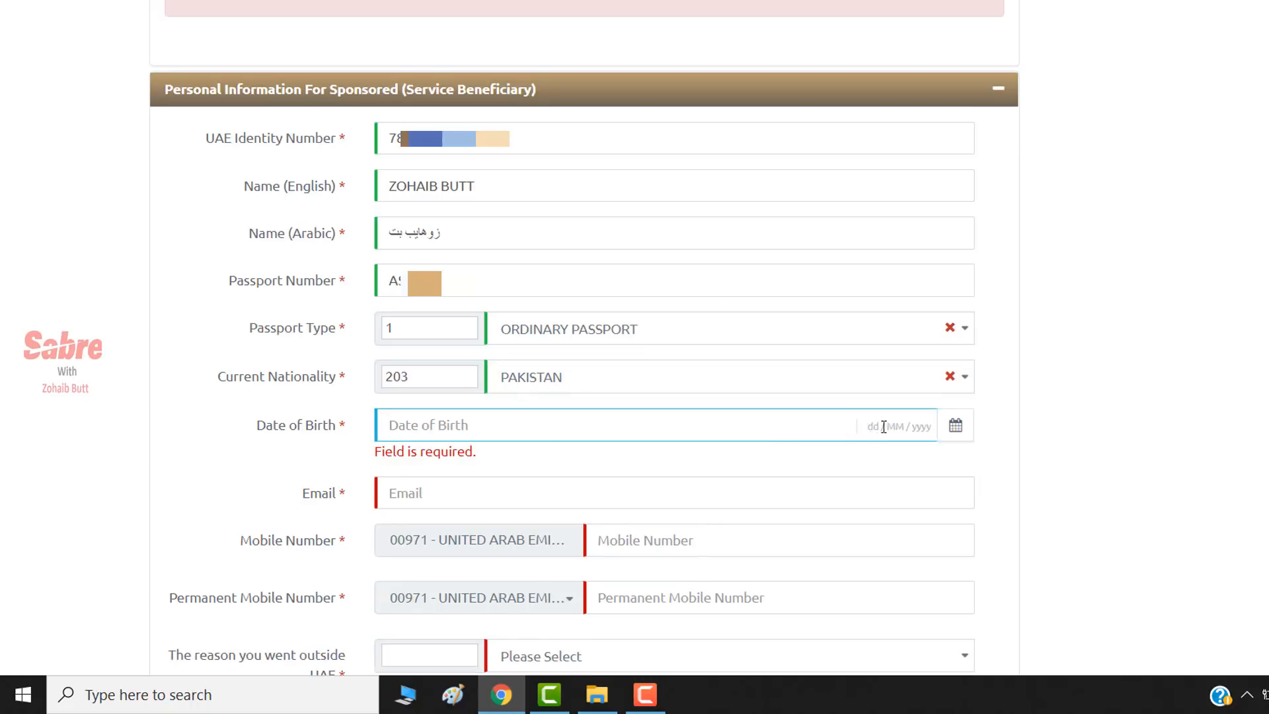
pyautogui.click(895, 427)
pyautogui.click(924, 427)
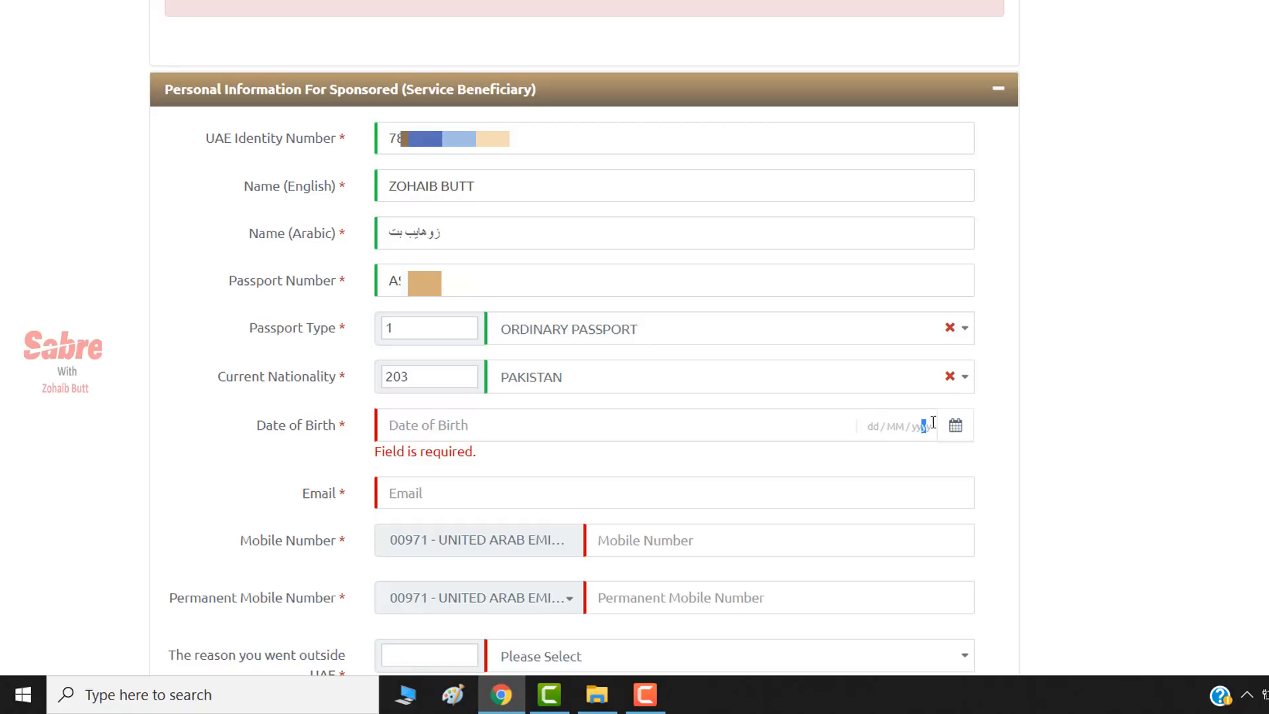
pyautogui.click(871, 424)
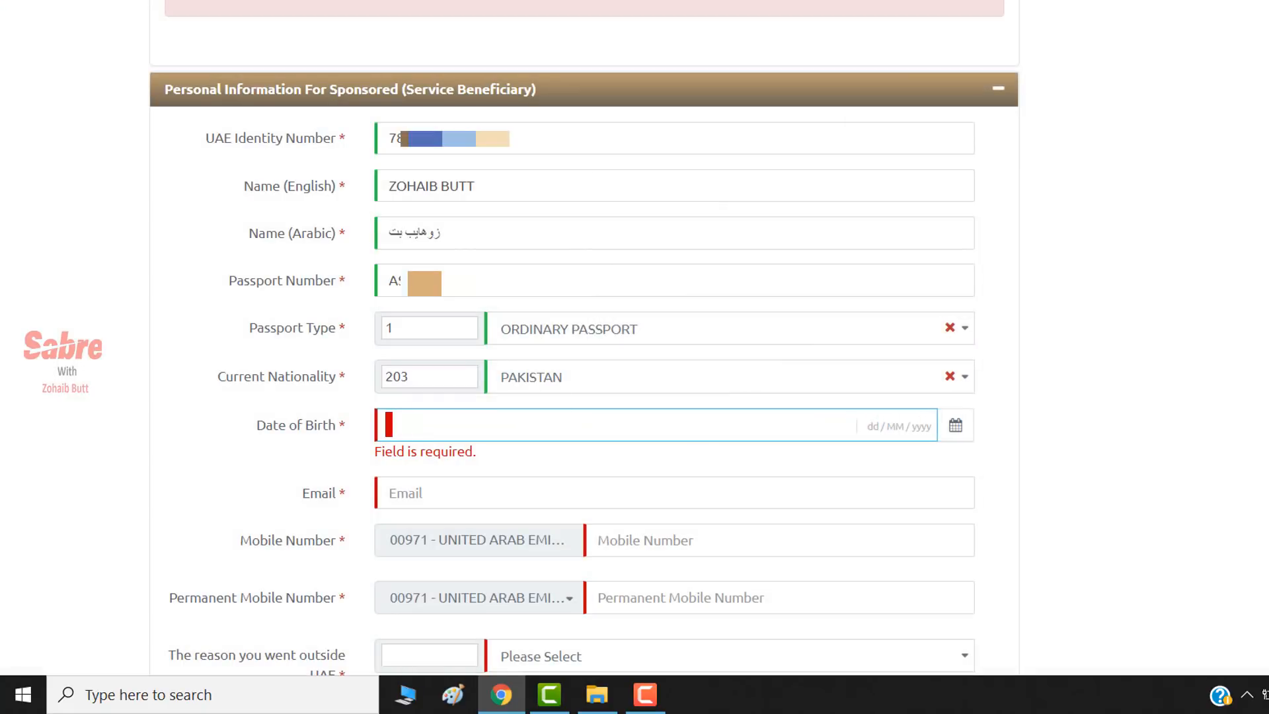
pyautogui.hotkey('ctrl', 'v')
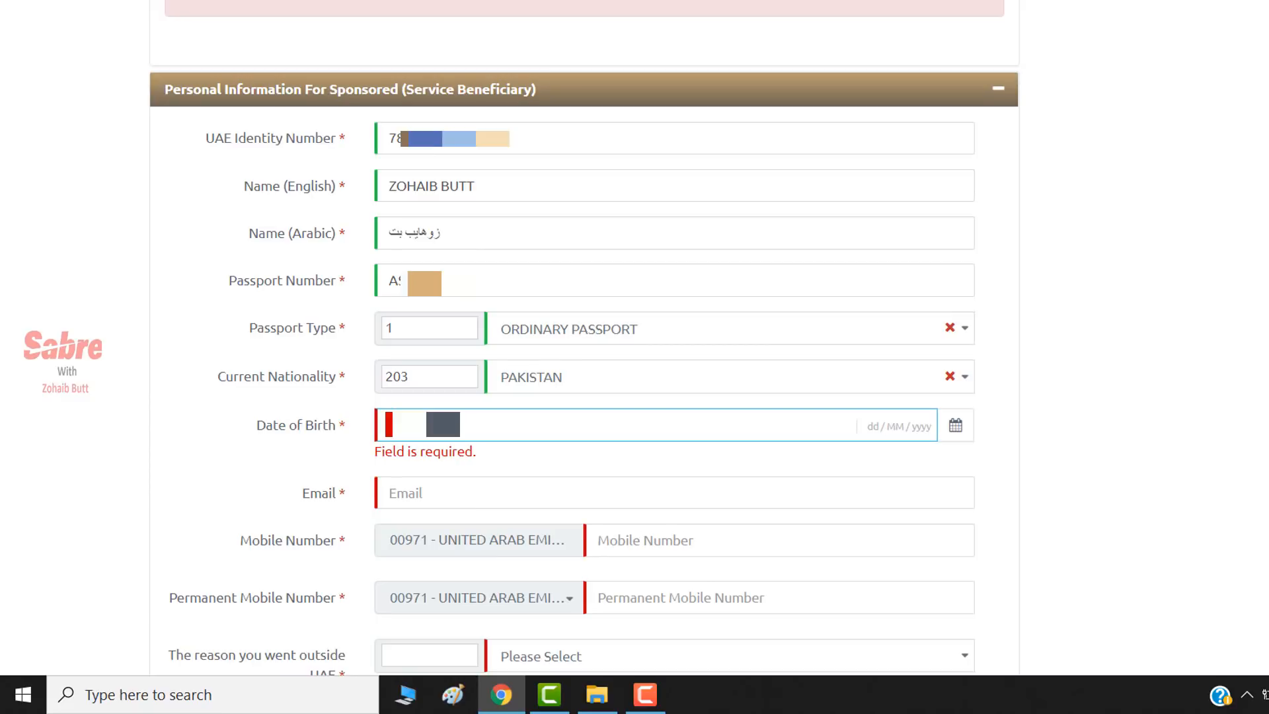
pyautogui.click(470, 472)
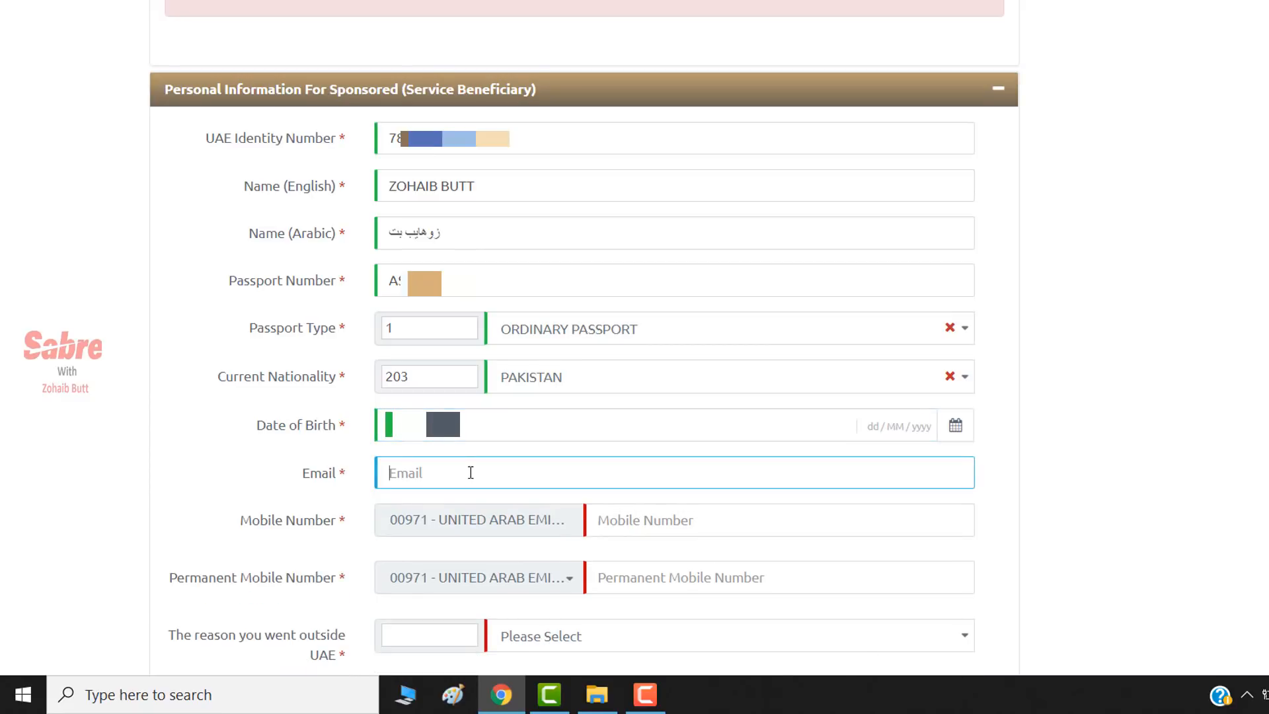
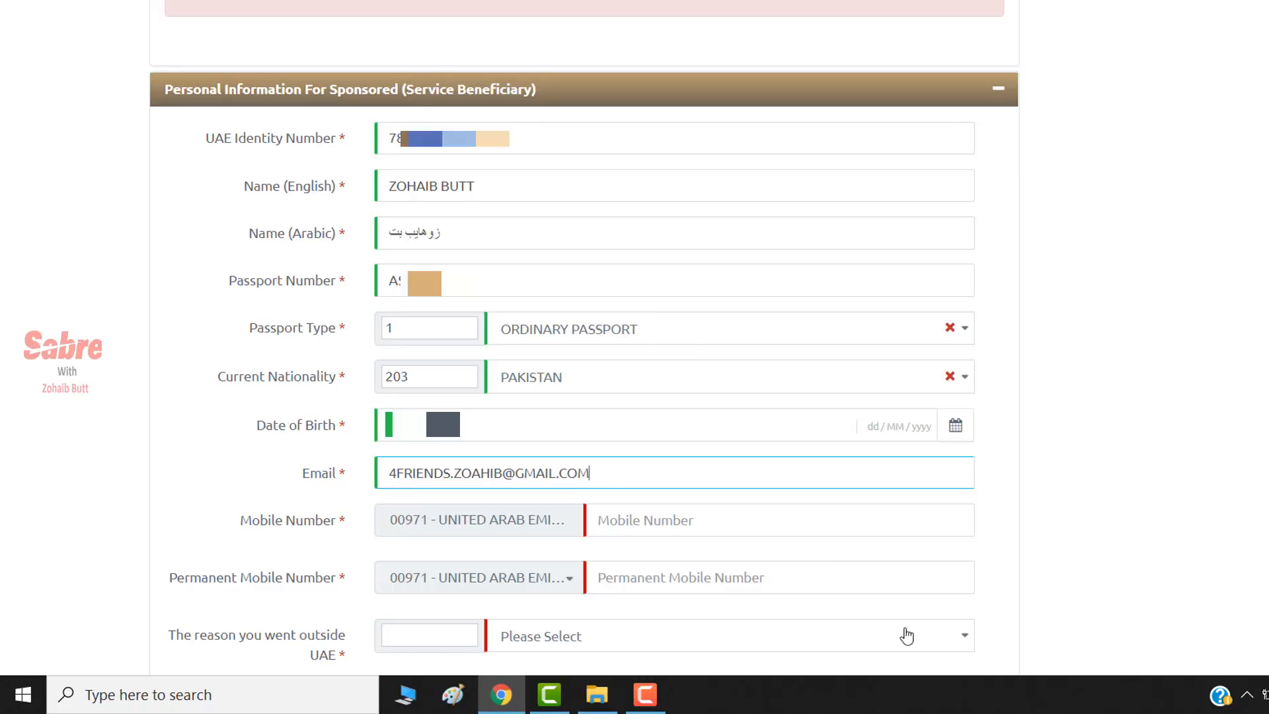
# - Enter the UAE mobile number and start the permanent mobile number with code 0092 - PAKISTAN
pyautogui.click(709, 524)
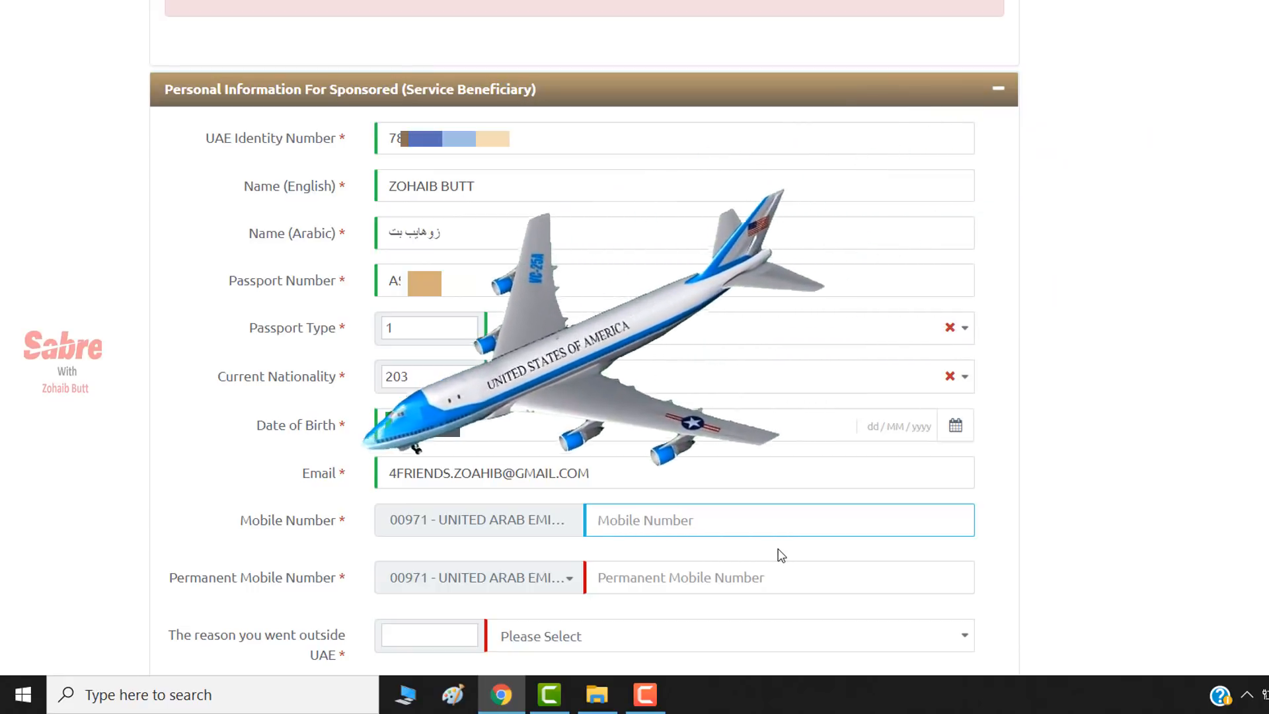
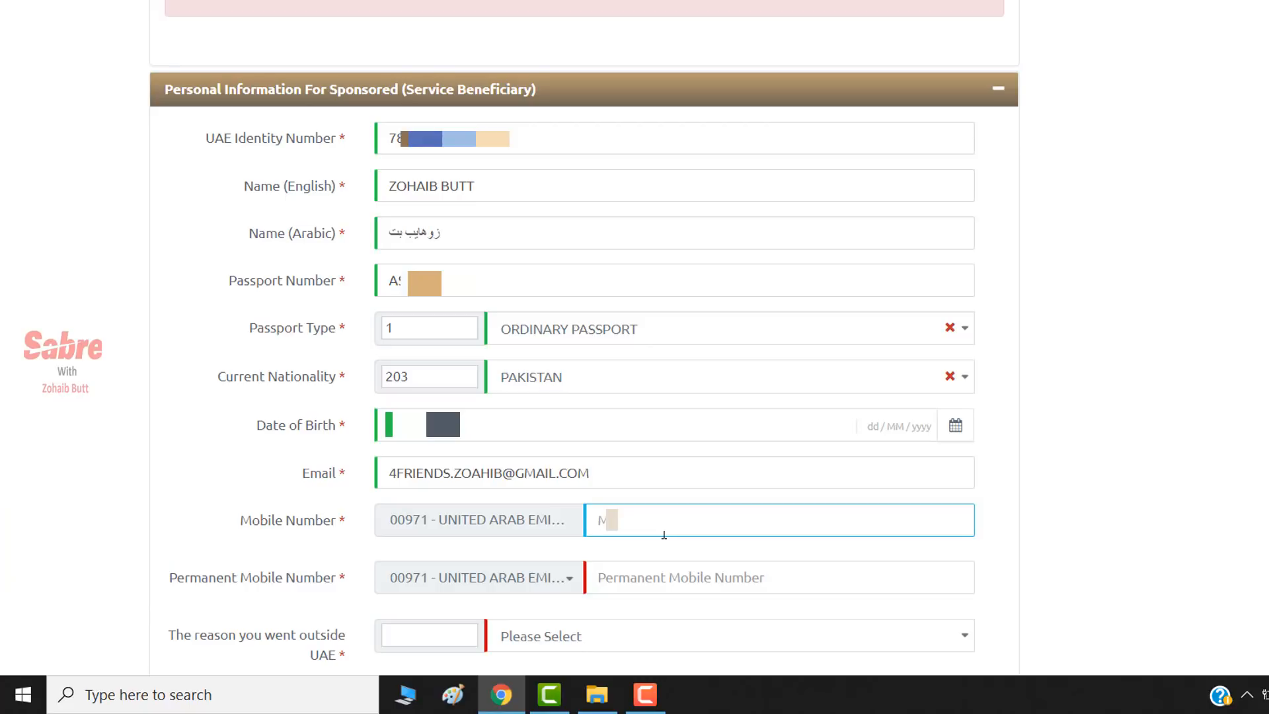
pyautogui.click(473, 583)
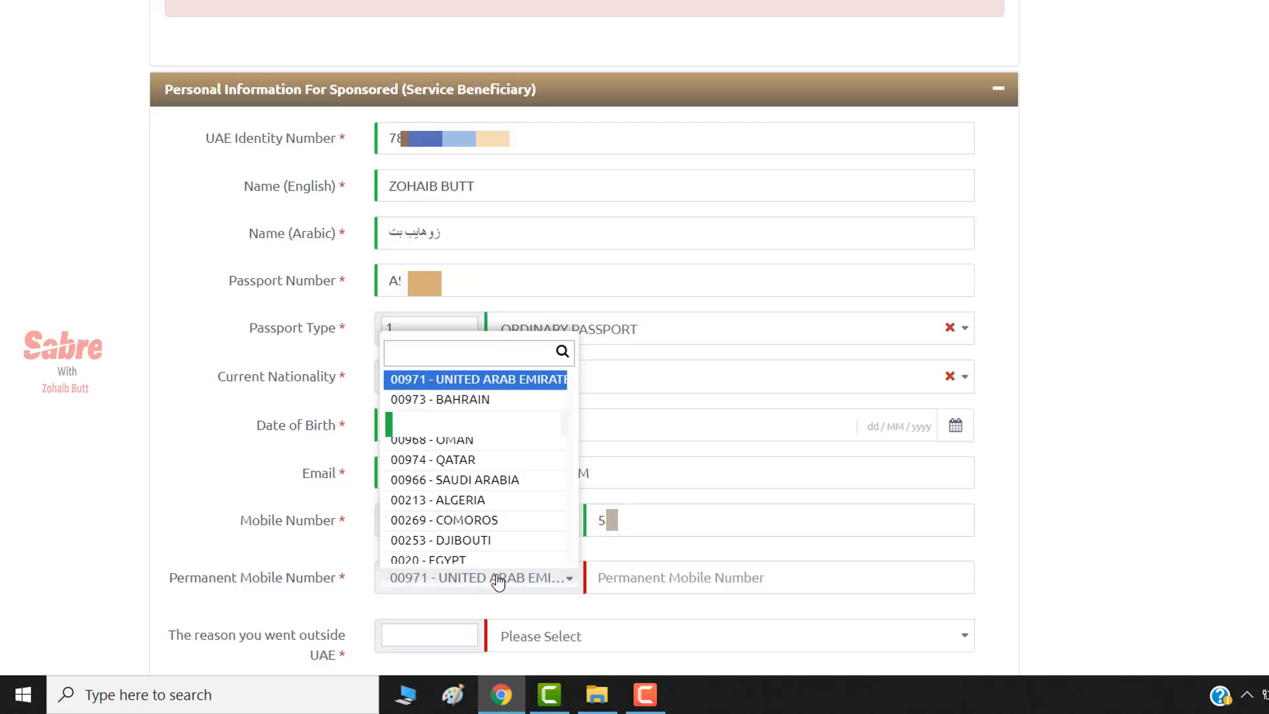
pyautogui.write('PAK')
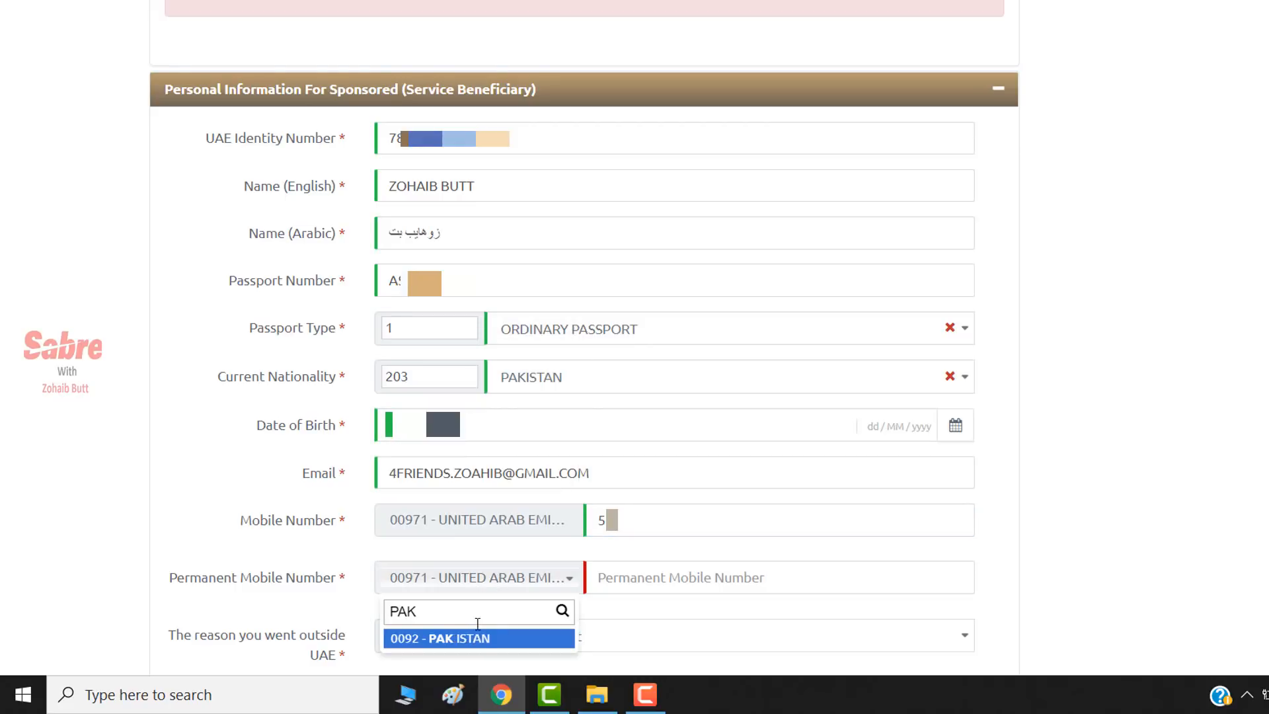
pyautogui.click(450, 638)
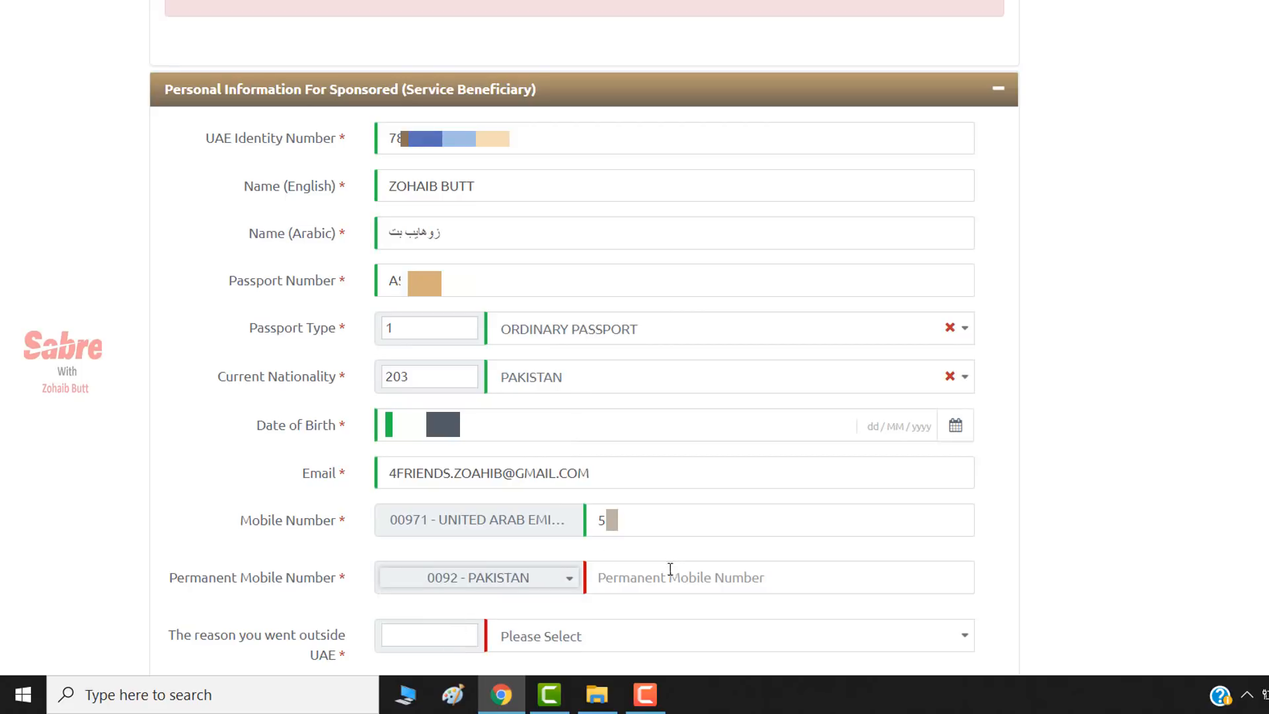
pyautogui.click(655, 582)
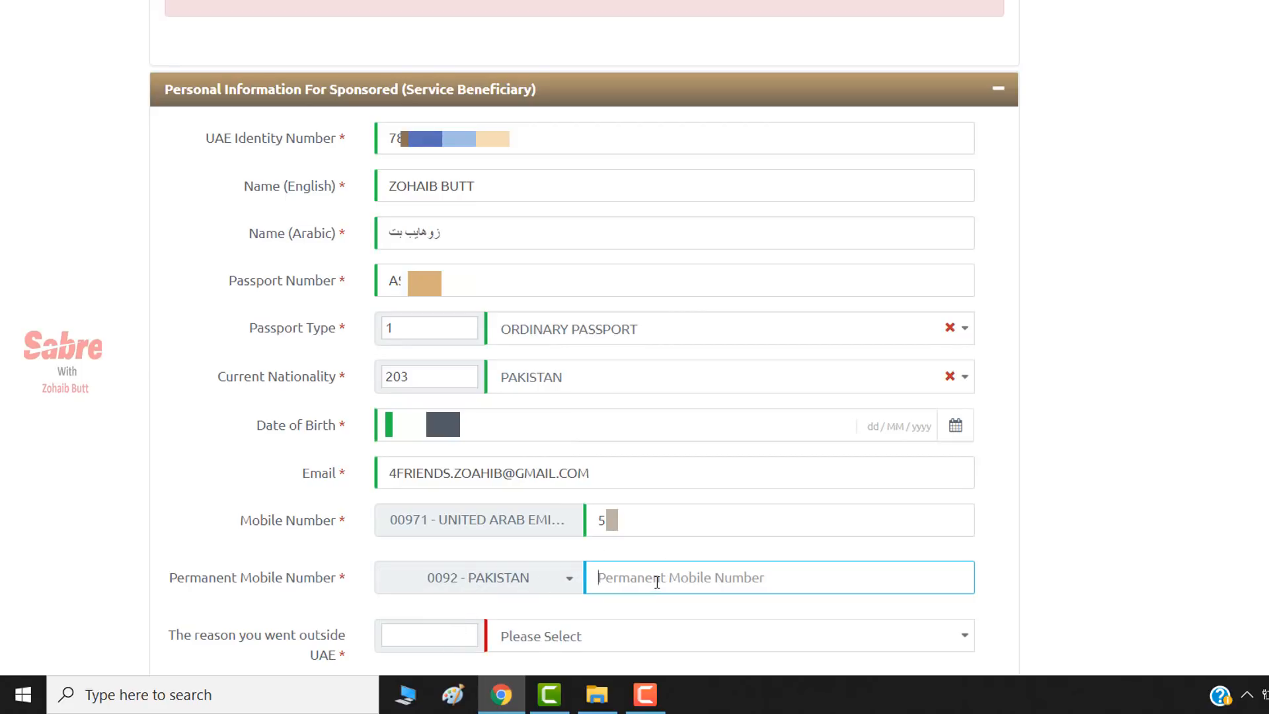
pyautogui.write('30')
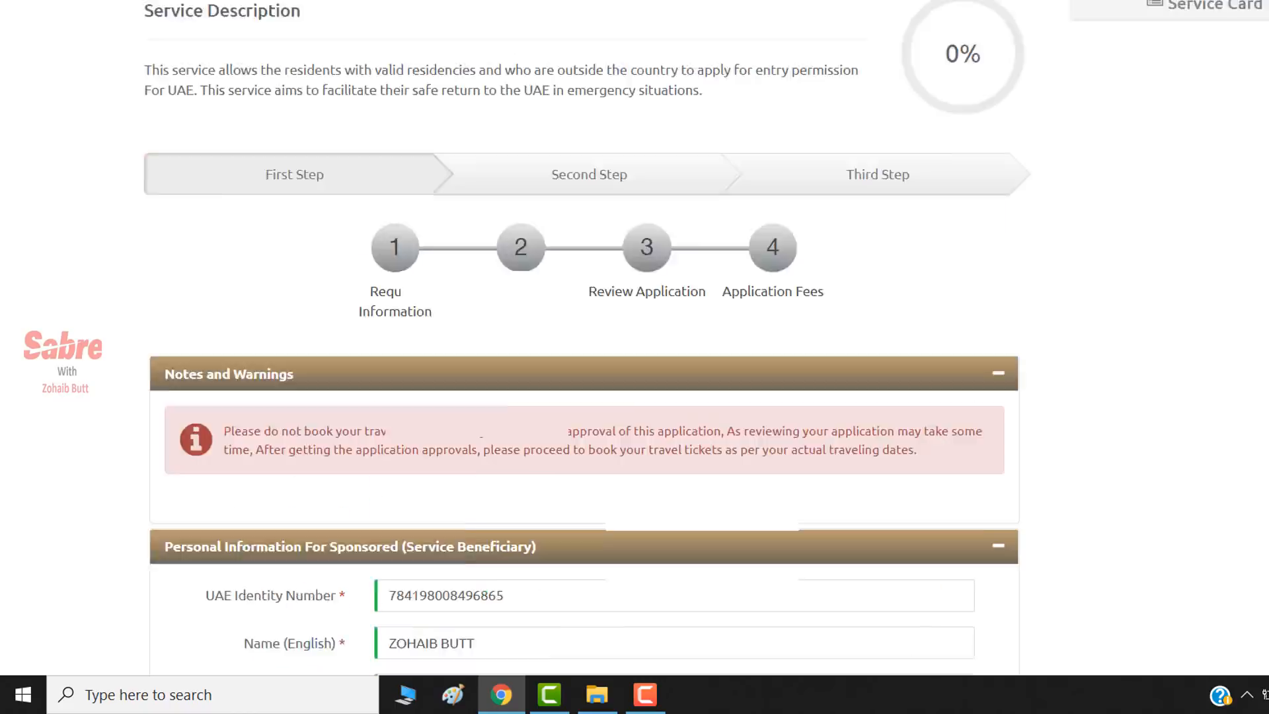
pyautogui.scroll(-15, 212, 74)
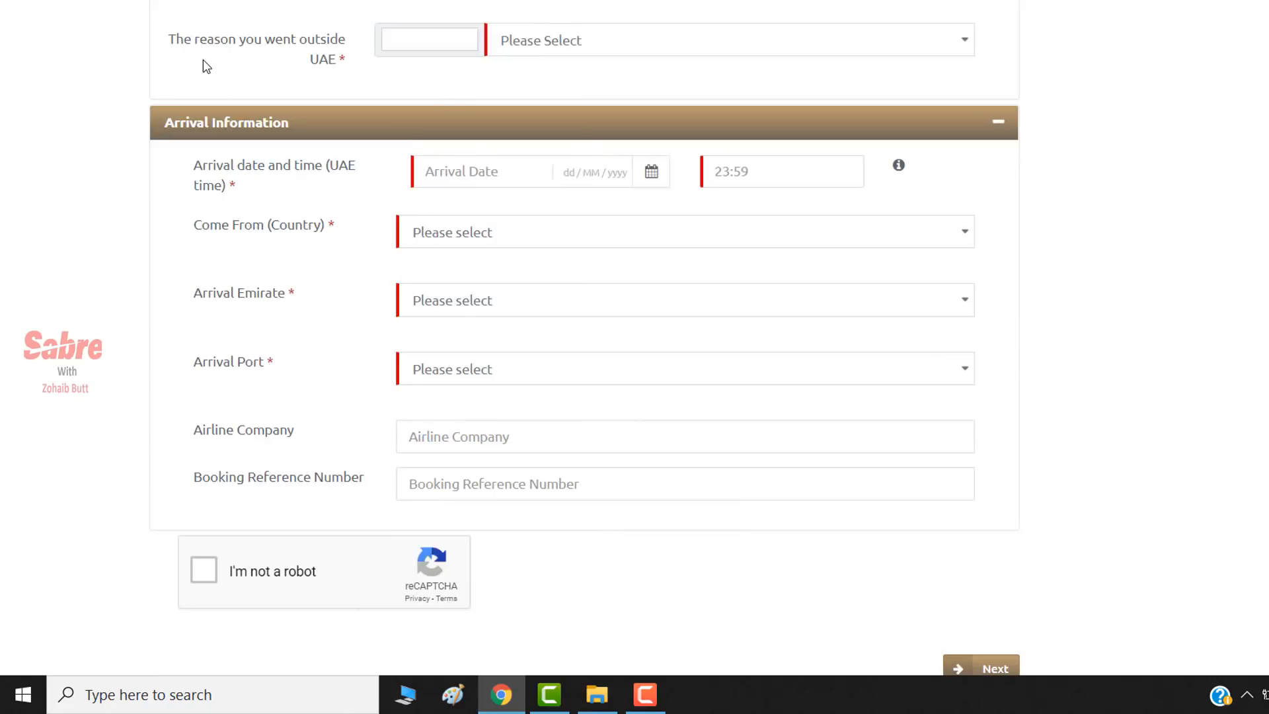
# - Choose Others as the reason for leaving the UAE, with ANNUAL LEAVE as reason details
pyautogui.click(582, 43)
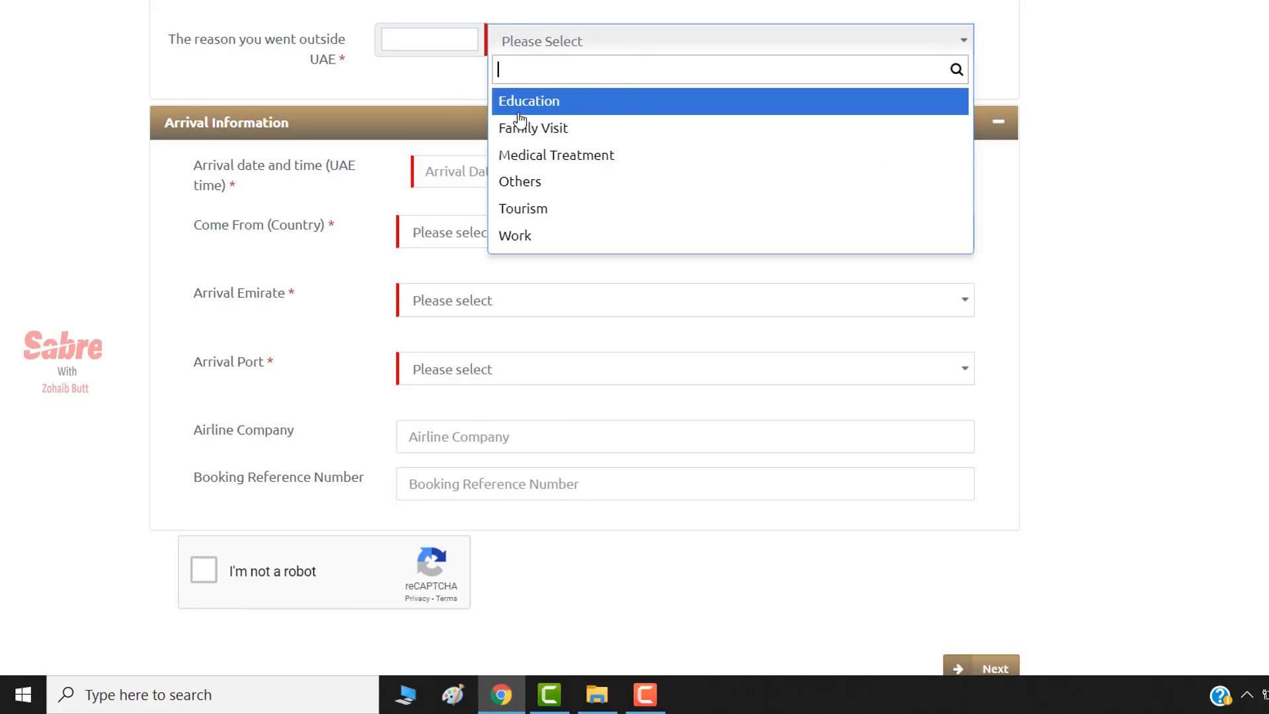
pyautogui.click(540, 183)
pyautogui.click(457, 109)
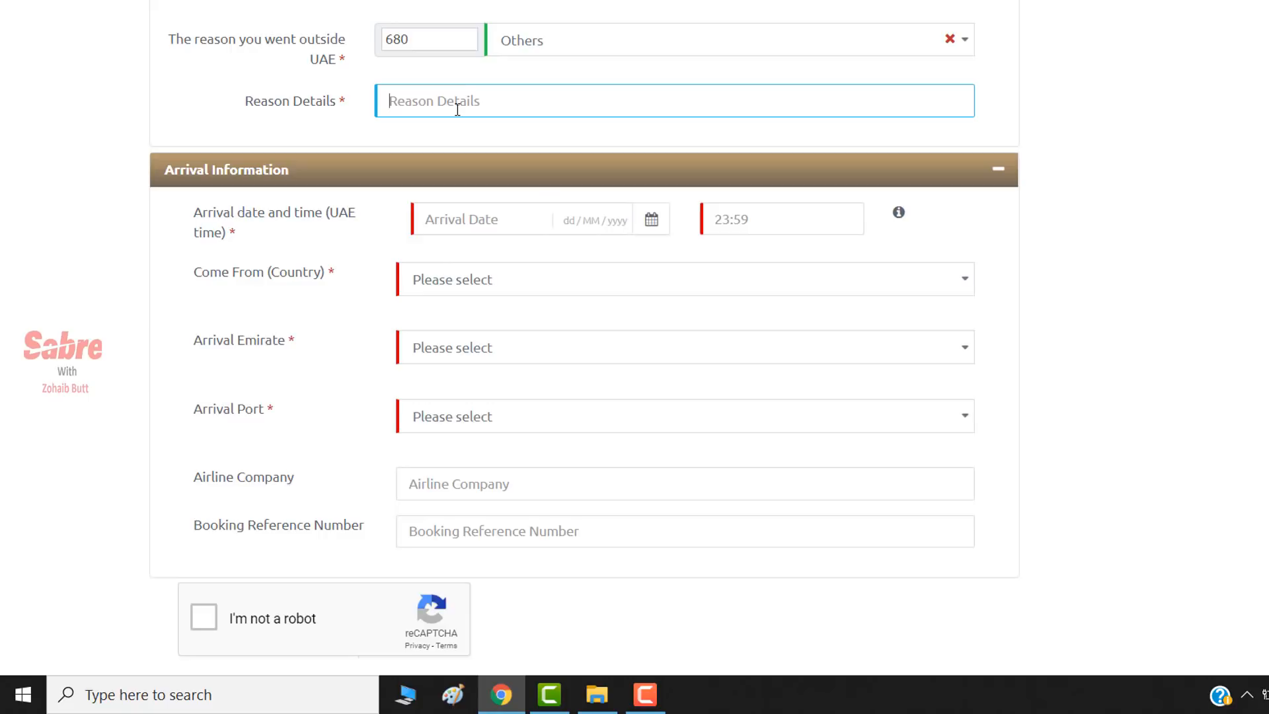
pyautogui.write('ANNUAL LEAVE')
pyautogui.click(501, 229)
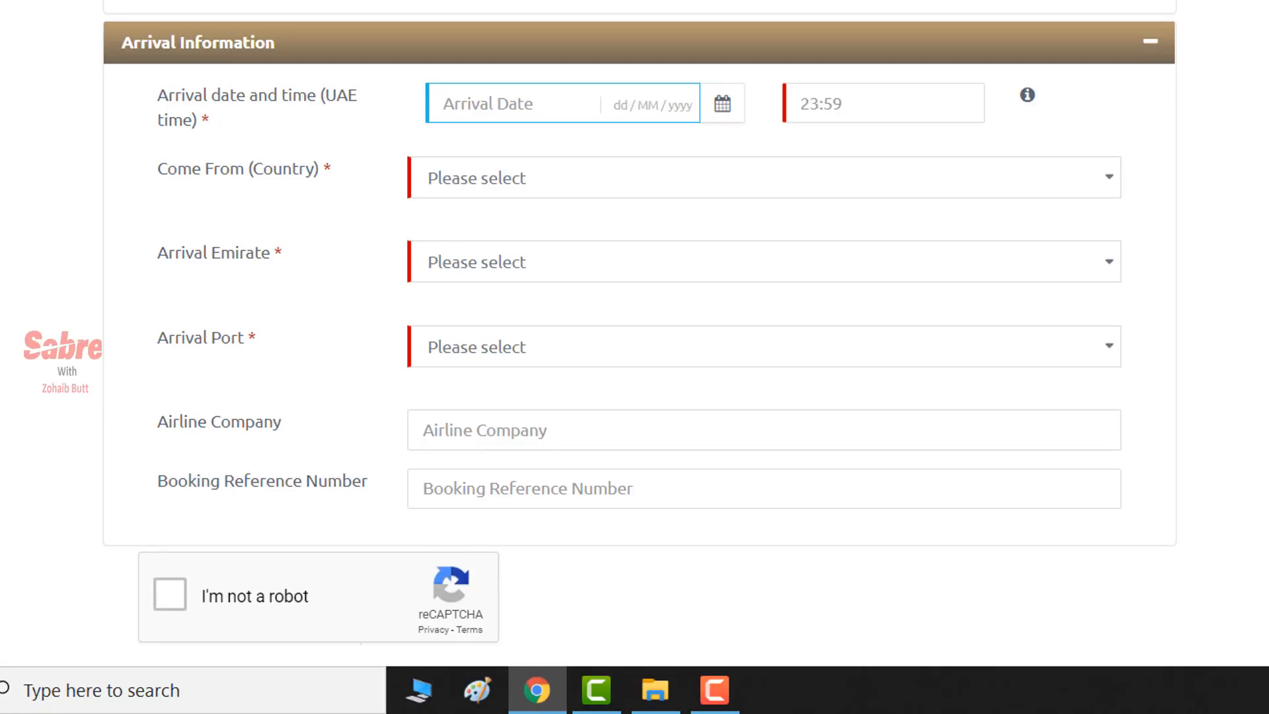
pyautogui.write('10/')
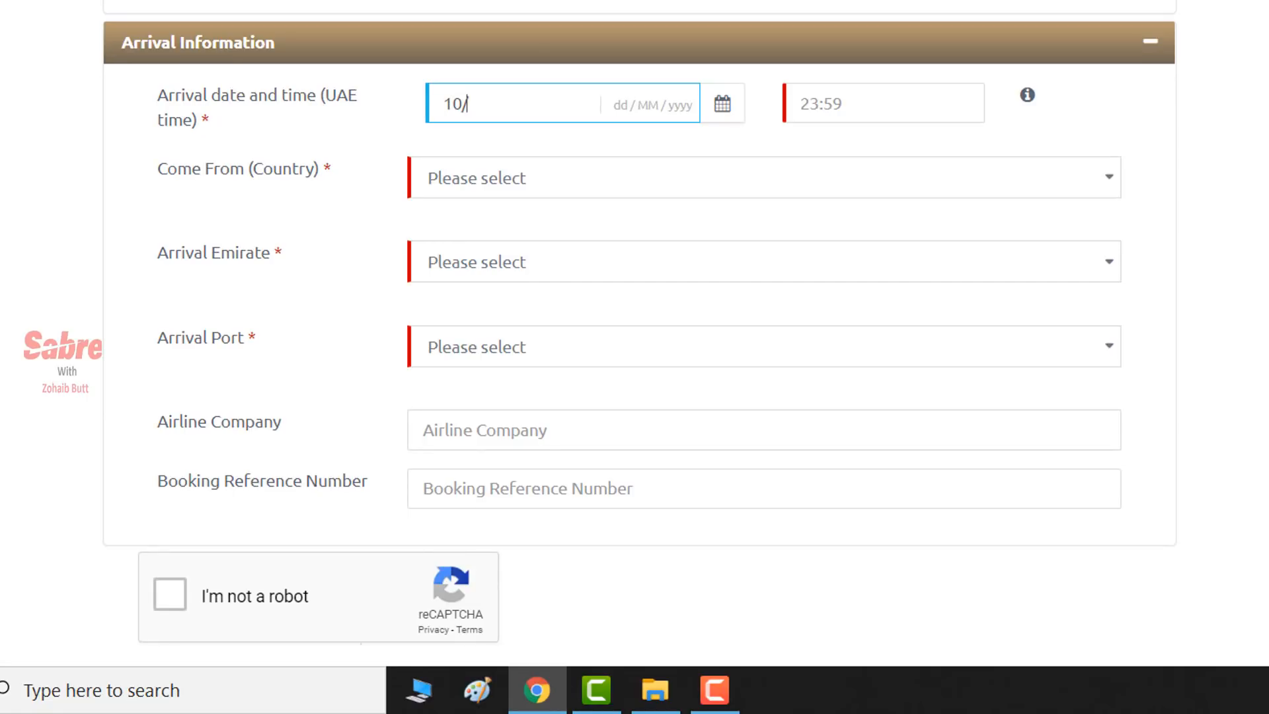
pyautogui.write('06/2020')
pyautogui.click(830, 110)
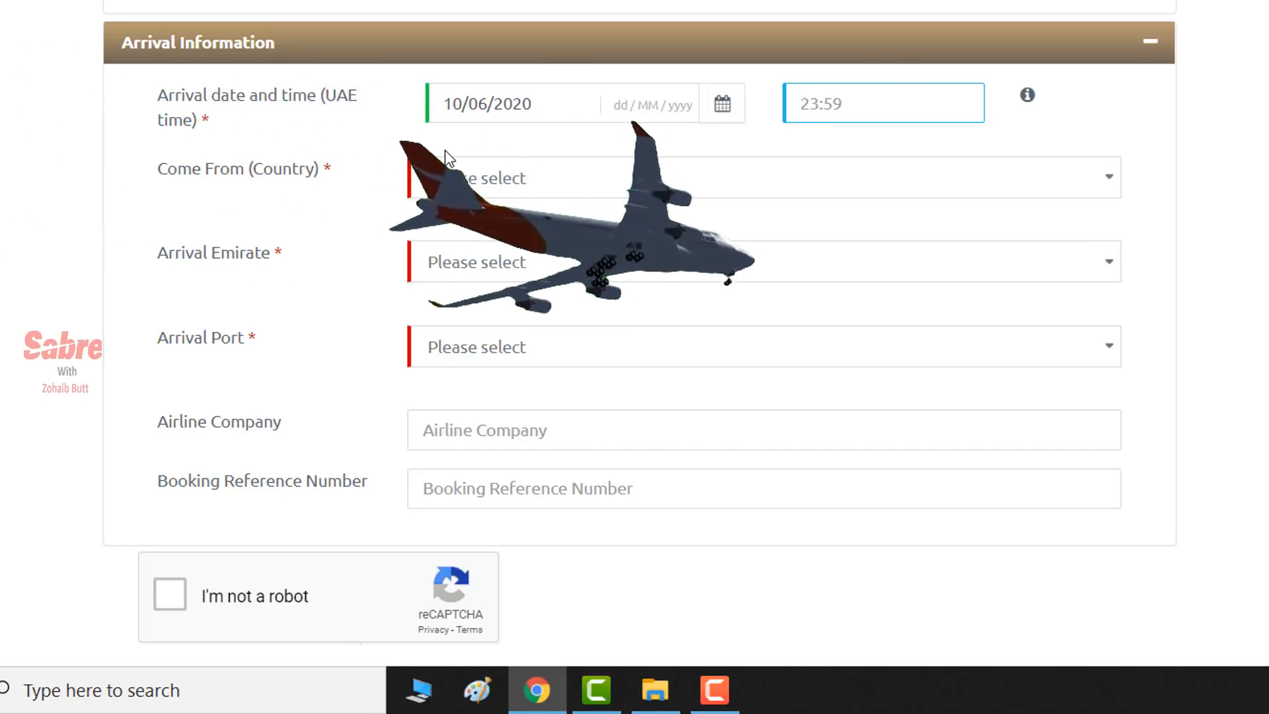
pyautogui.click(200, 114)
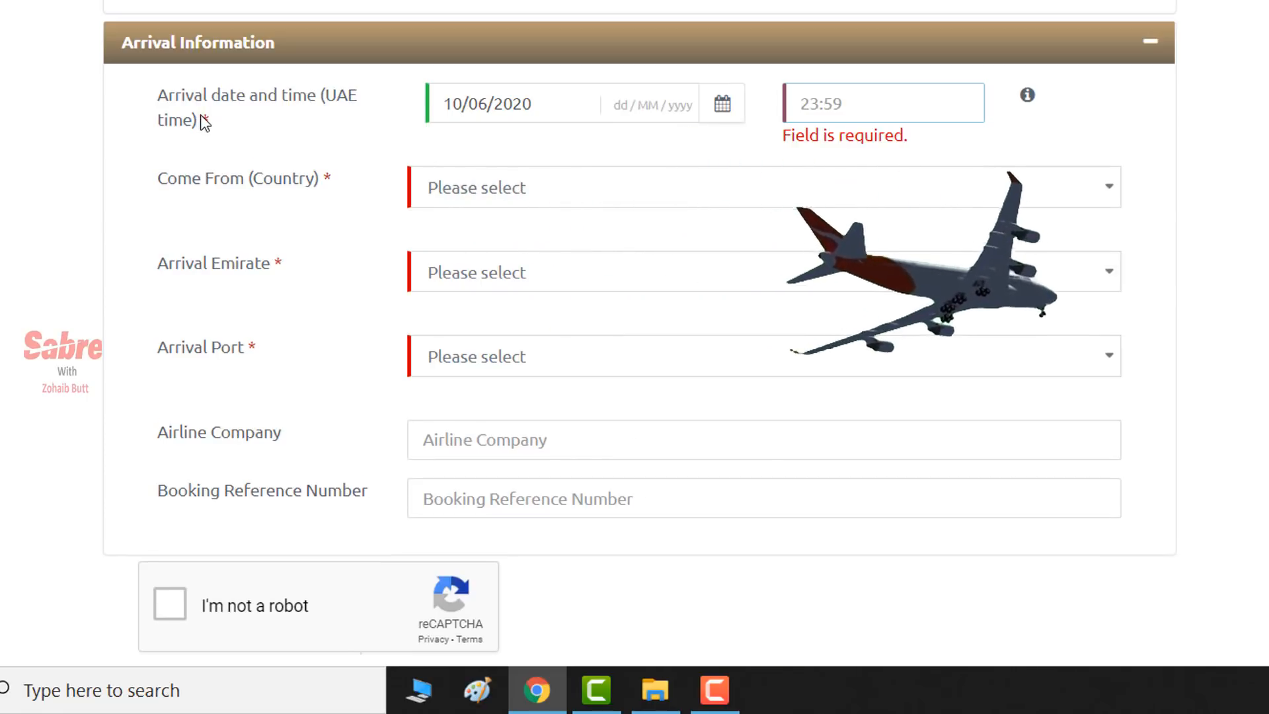
pyautogui.moveTo(200, 115); pyautogui.dragTo(213, 120)
pyautogui.moveTo(331, 181); pyautogui.dragTo(281, 181)
pyautogui.moveTo(293, 266); pyautogui.dragTo(239, 266)
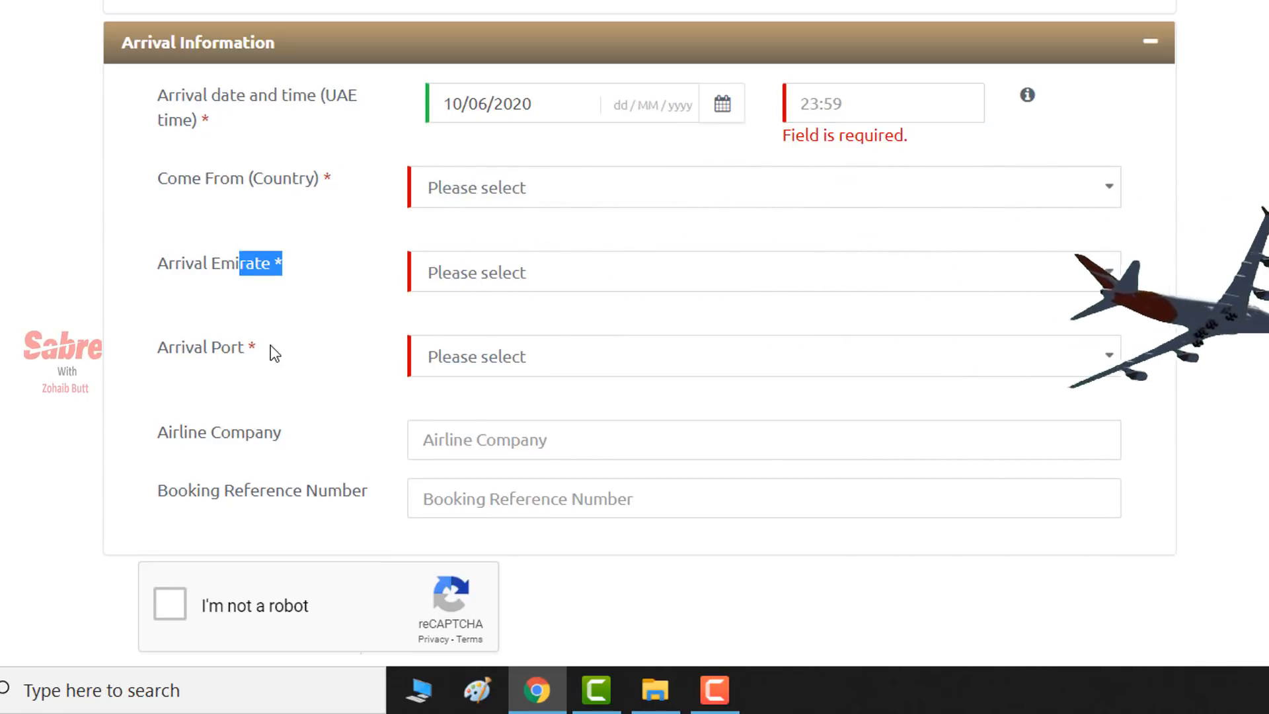
pyautogui.moveTo(275, 353); pyautogui.dragTo(233, 349)
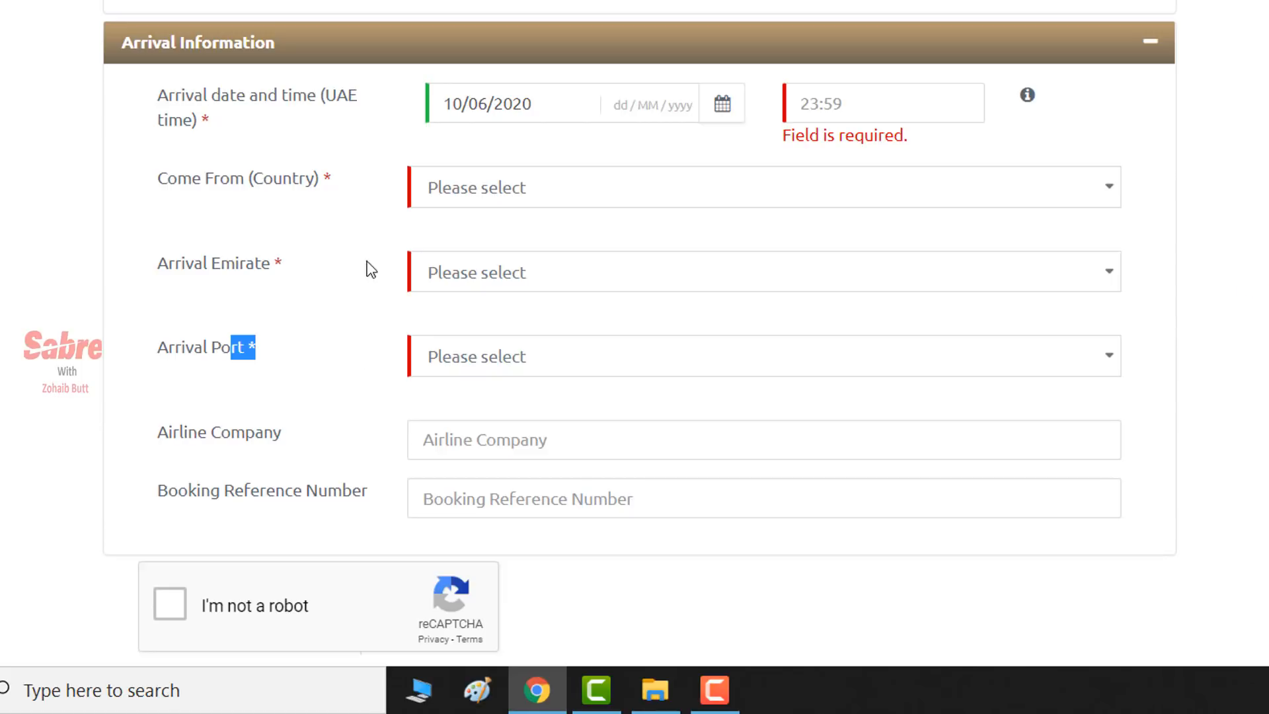
pyautogui.moveTo(311, 438); pyautogui.dragTo(172, 434)
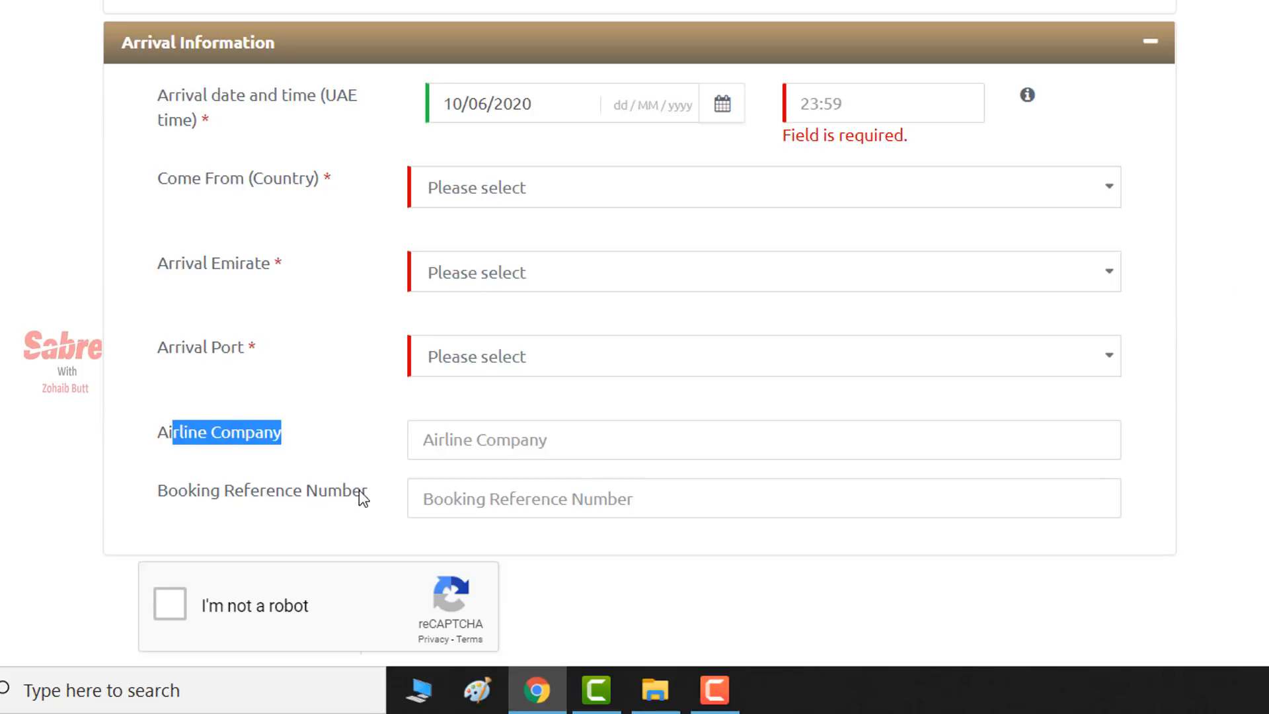
pyautogui.moveTo(362, 497); pyautogui.dragTo(280, 502)
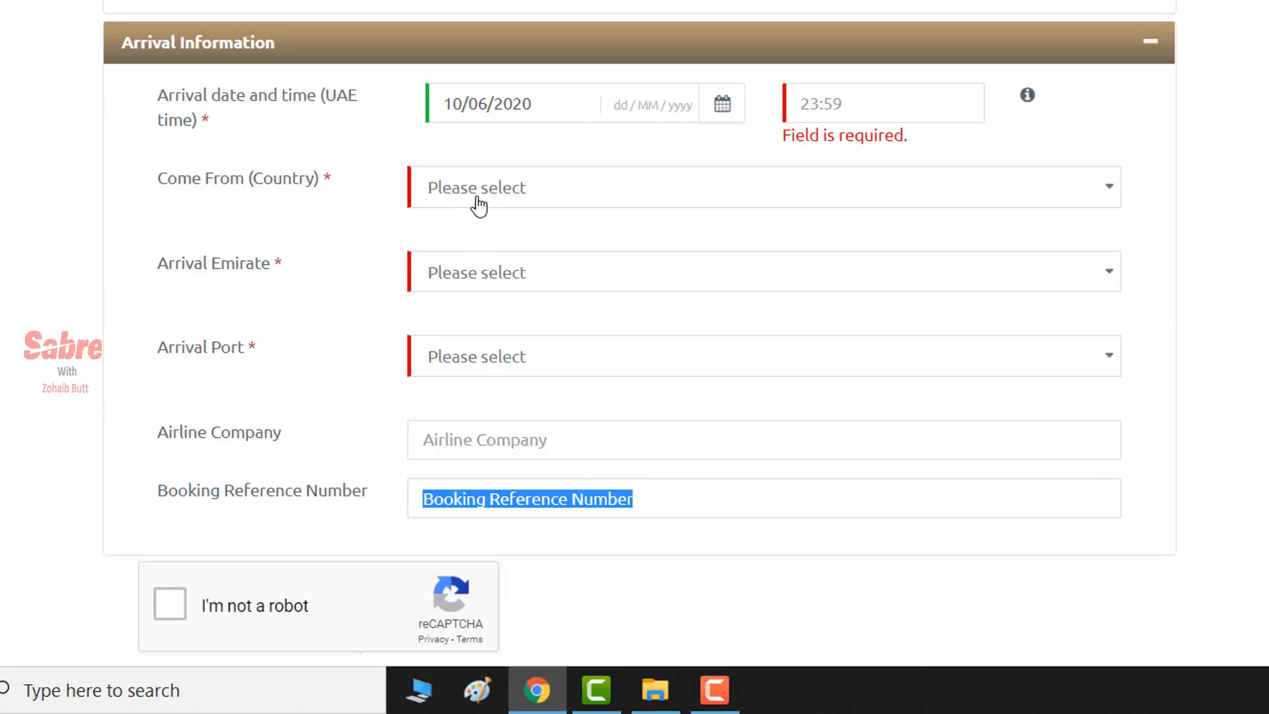
# - Set arrival from PAKISTAN into the DUBAI emirate through DUBAI AIRPORT
pyautogui.click(456, 191)
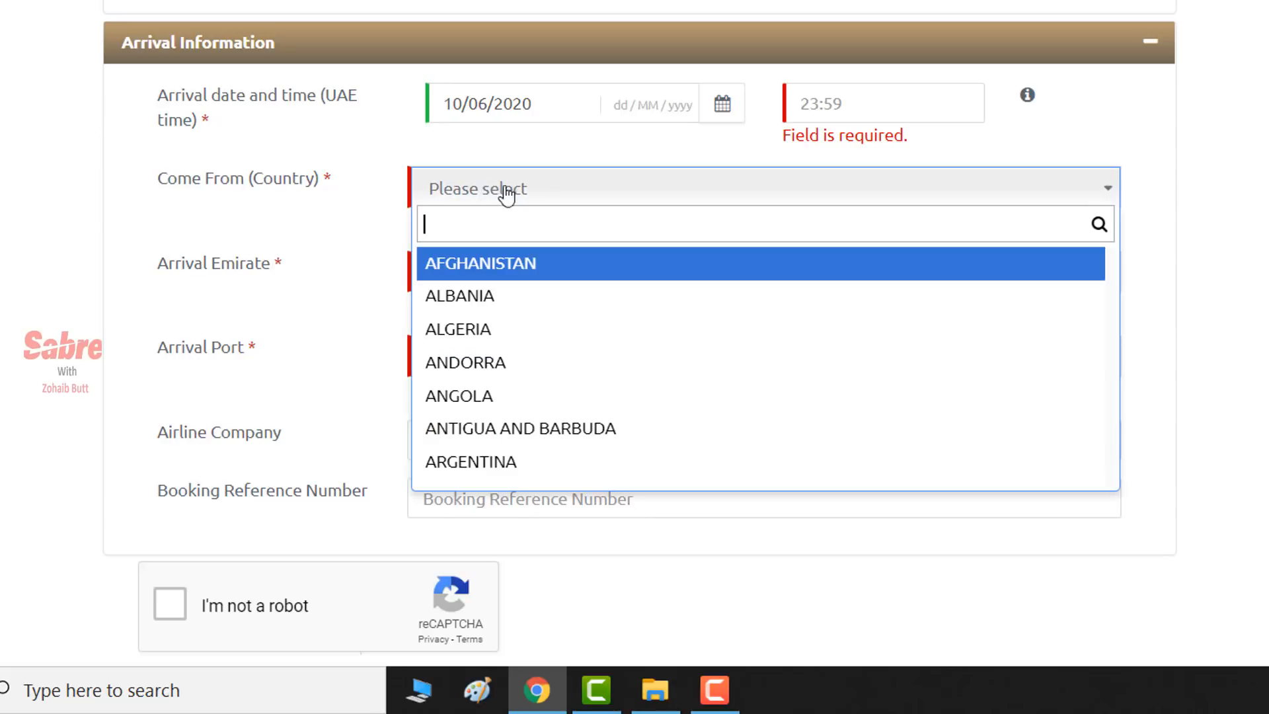
pyautogui.write('PAKISTAN')
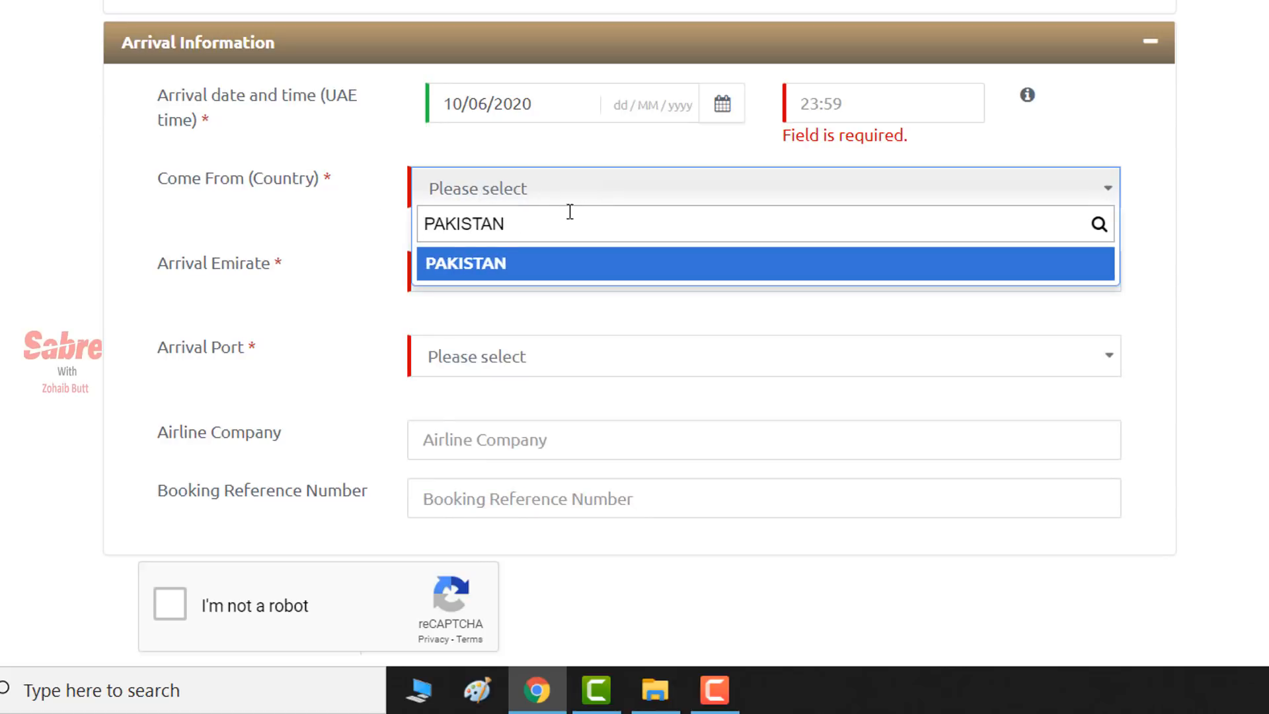
pyautogui.click(494, 264)
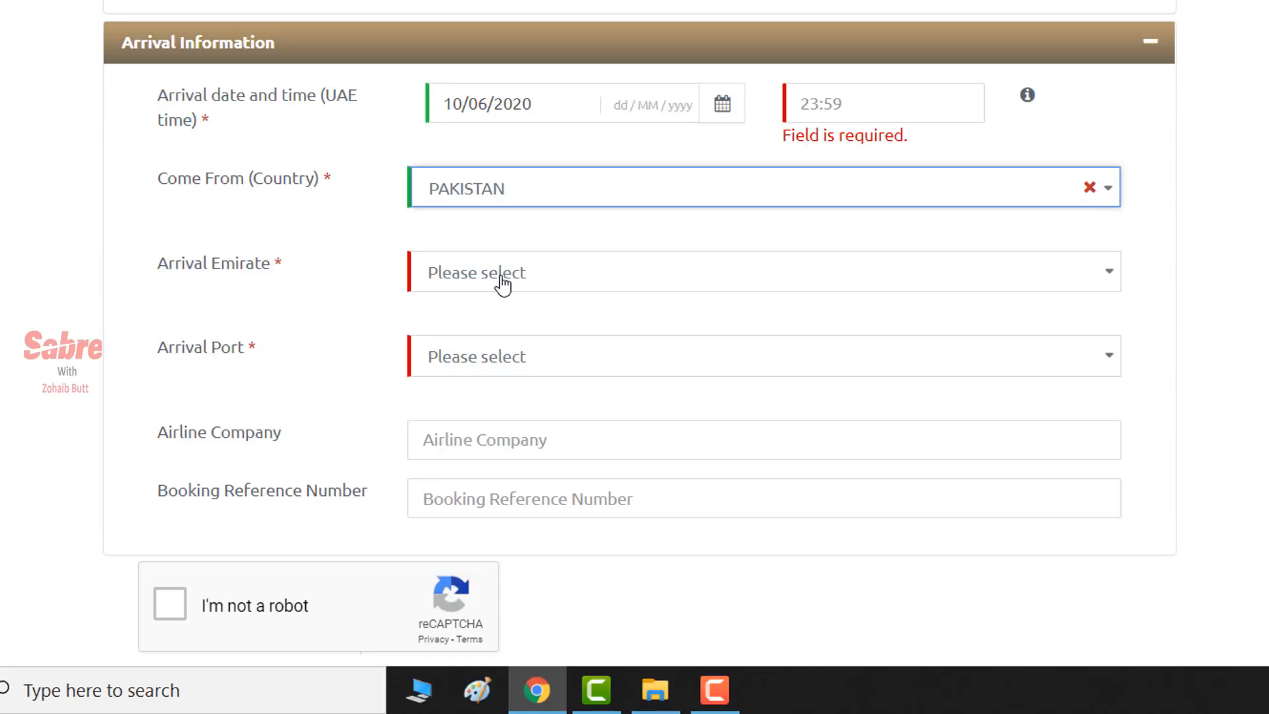
pyautogui.click(559, 280)
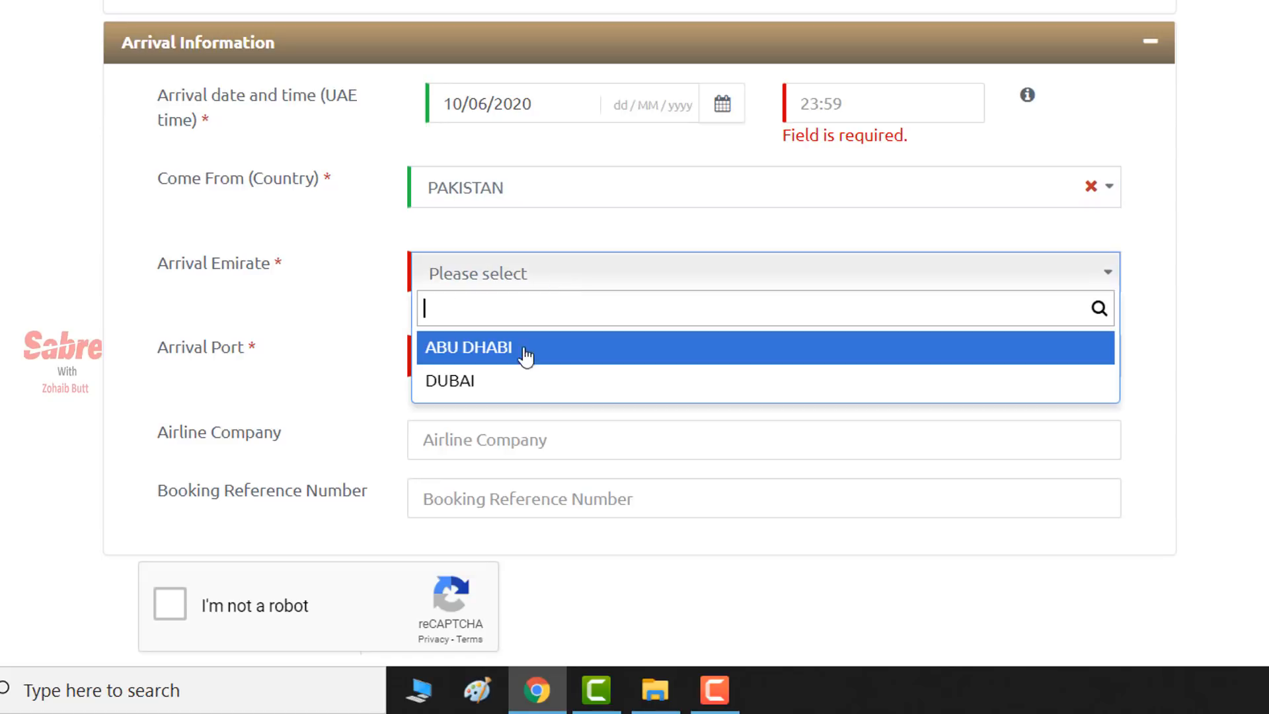
pyautogui.click(459, 382)
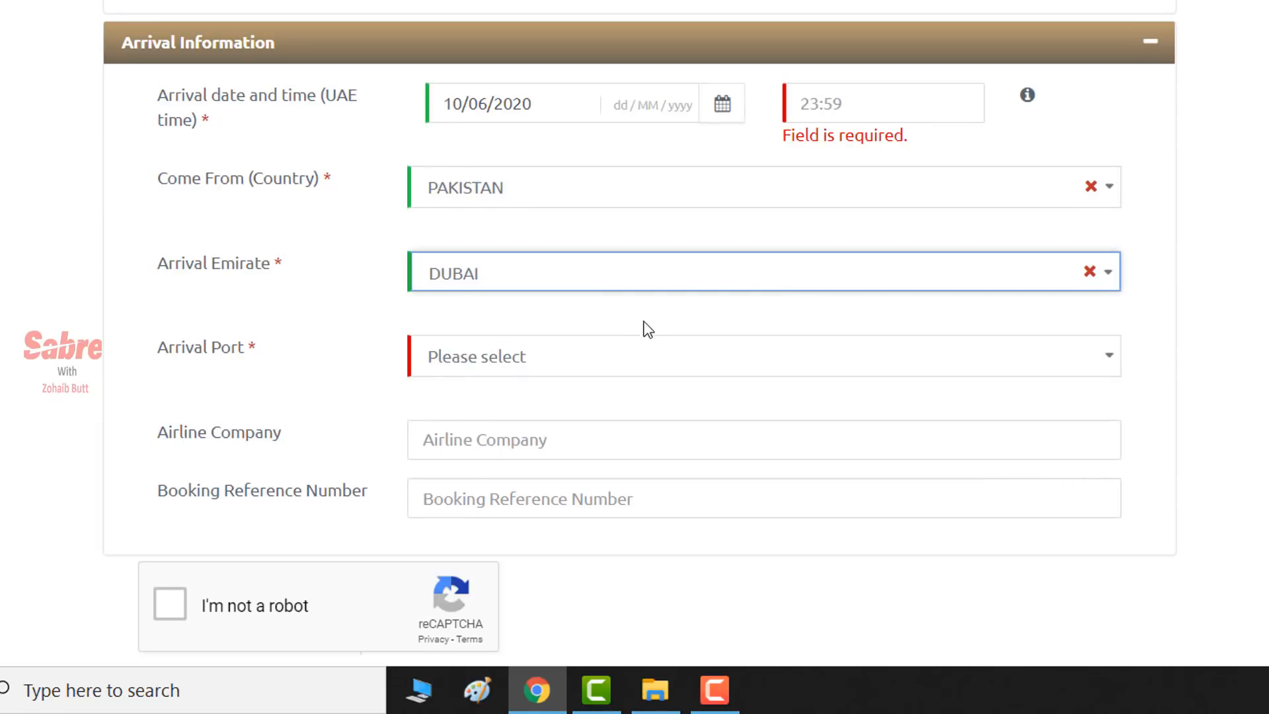
pyautogui.click(631, 367)
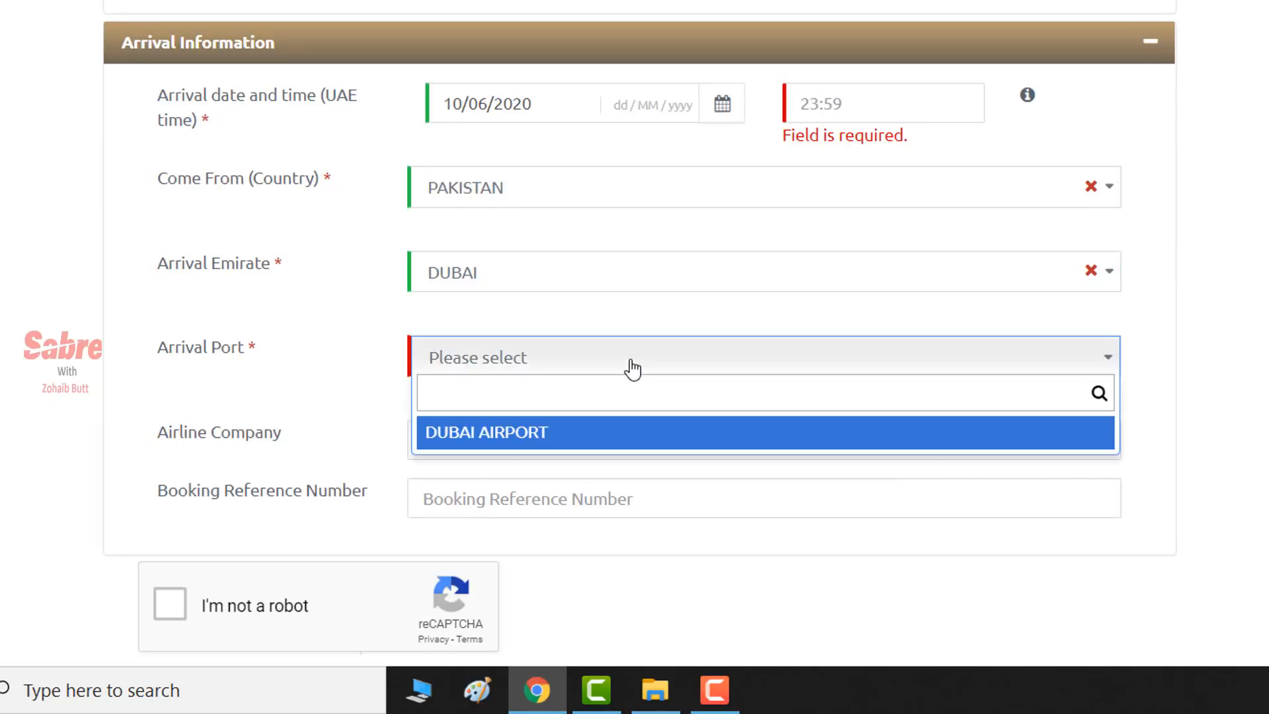
pyautogui.click(520, 440)
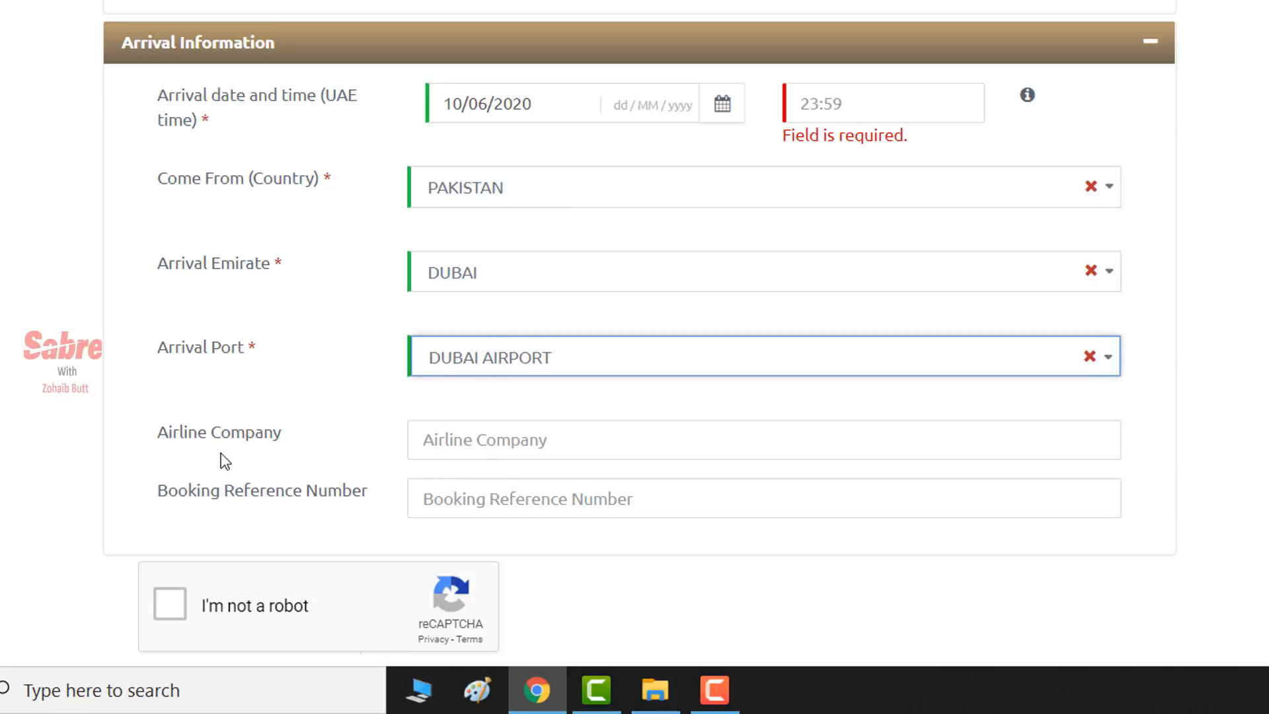
# - Enter 10:00 as the arrival time, leaving the airline and booking reference fields empty
pyautogui.click(489, 425)
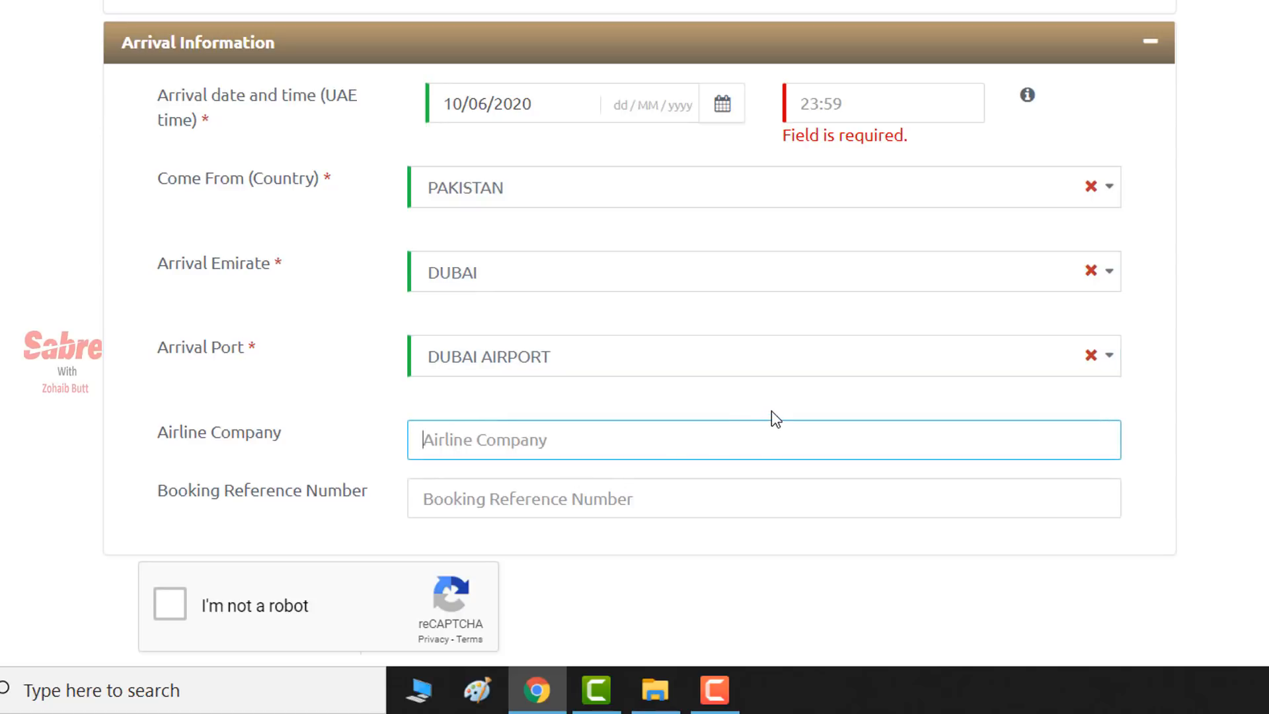
pyautogui.write('O')
pyautogui.press('BackSpace')
pyautogui.click(817, 105)
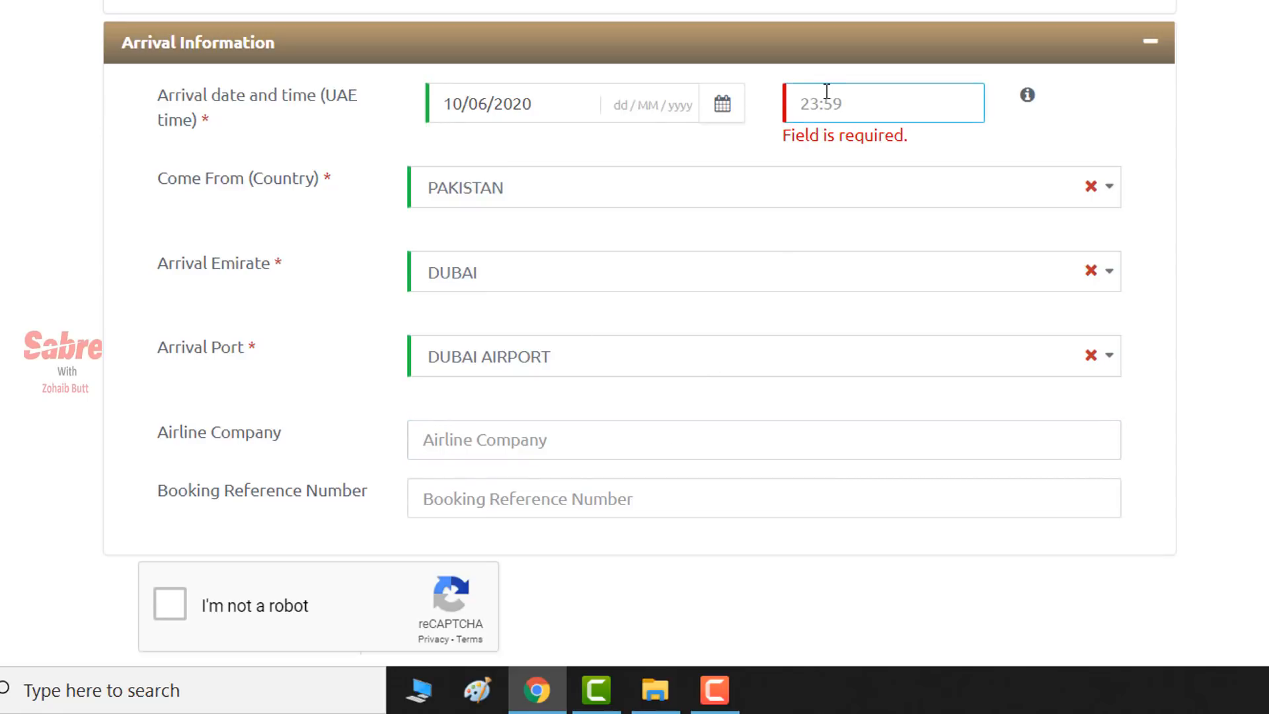
pyautogui.write('10')
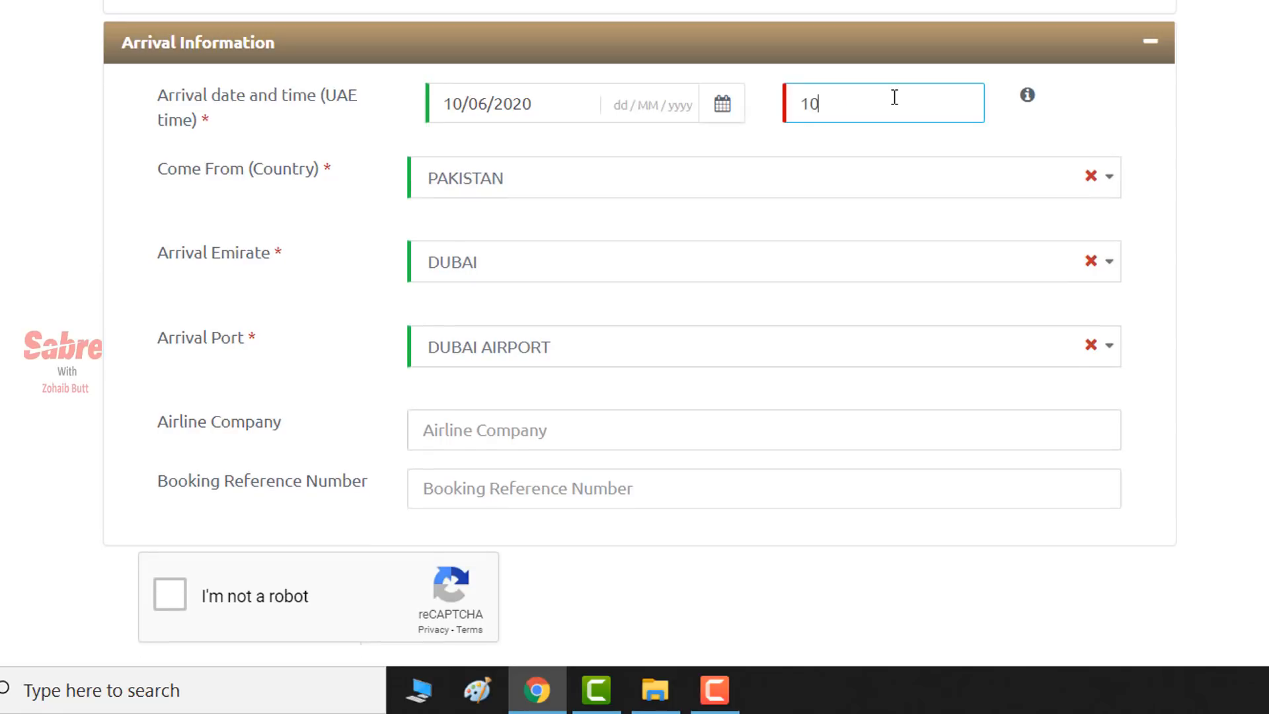
pyautogui.write(':00')
pyautogui.click(533, 433)
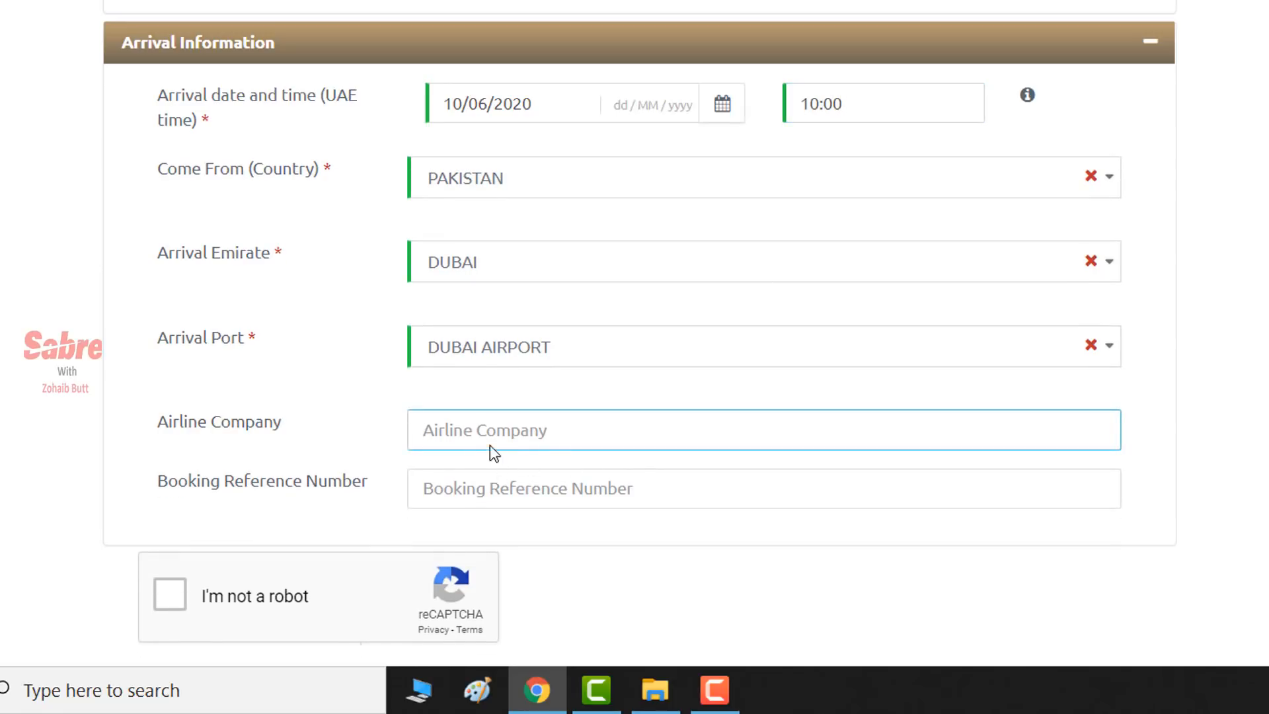
pyautogui.click(445, 496)
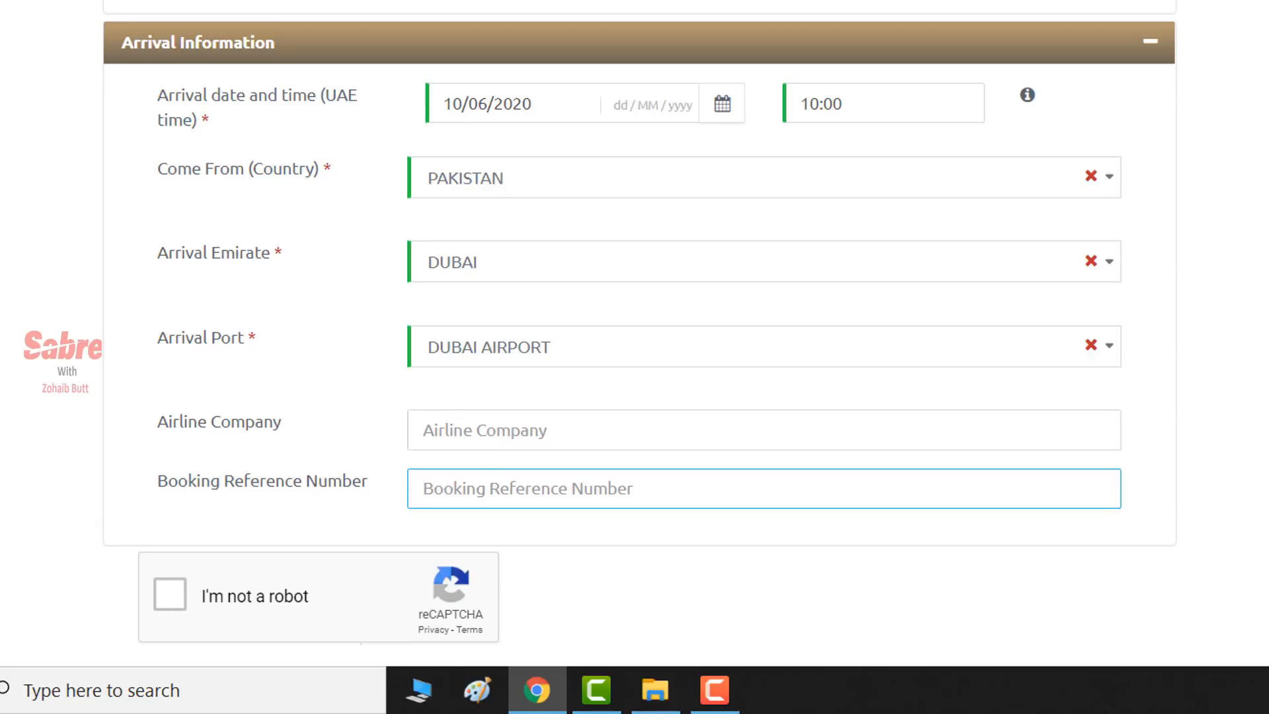
# - Pass the reCAPTCHA robot check and continue to the attachments step
pyautogui.scroll(10, 541, 402)
pyautogui.scroll(-15, 541, 402)
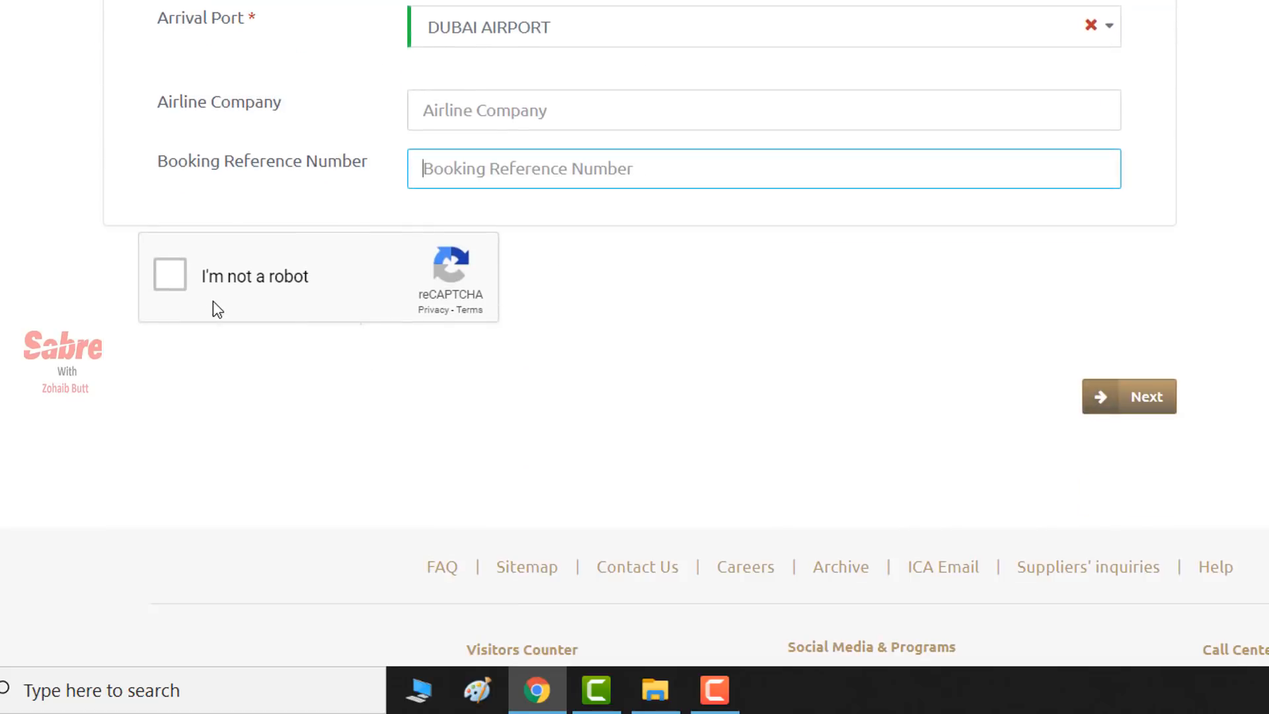
pyautogui.click(170, 275)
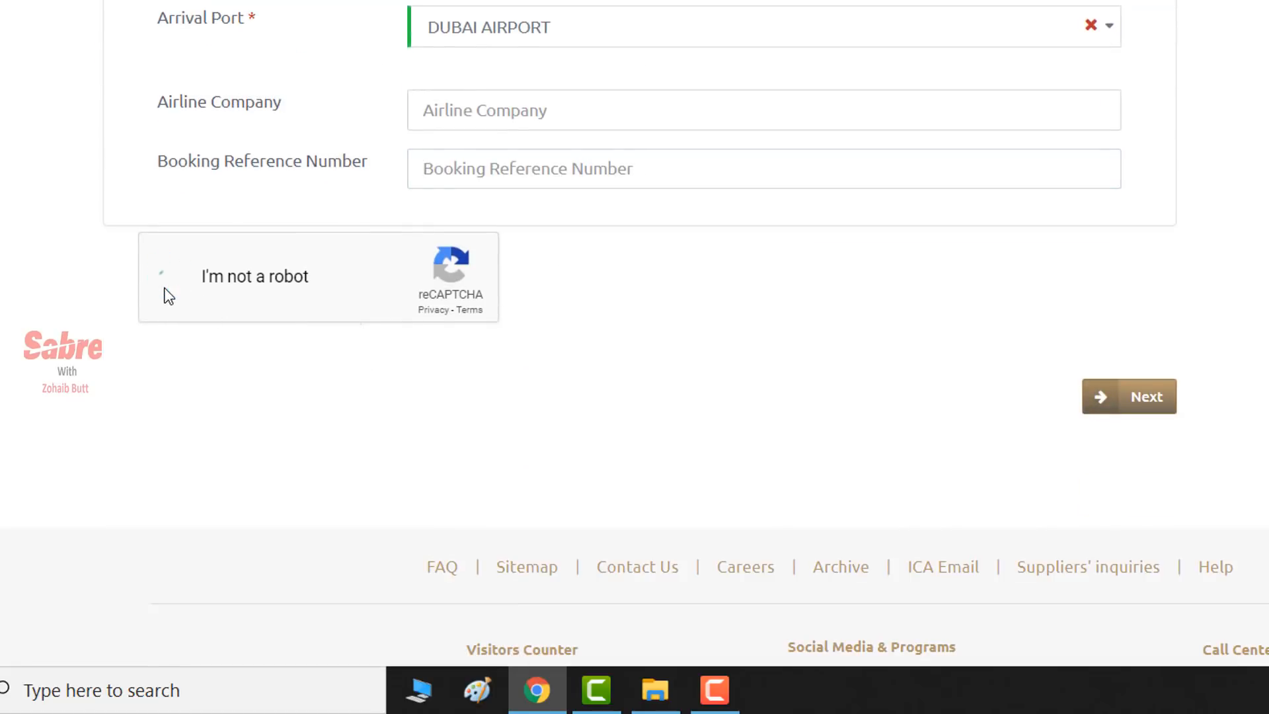
pyautogui.click(1156, 413)
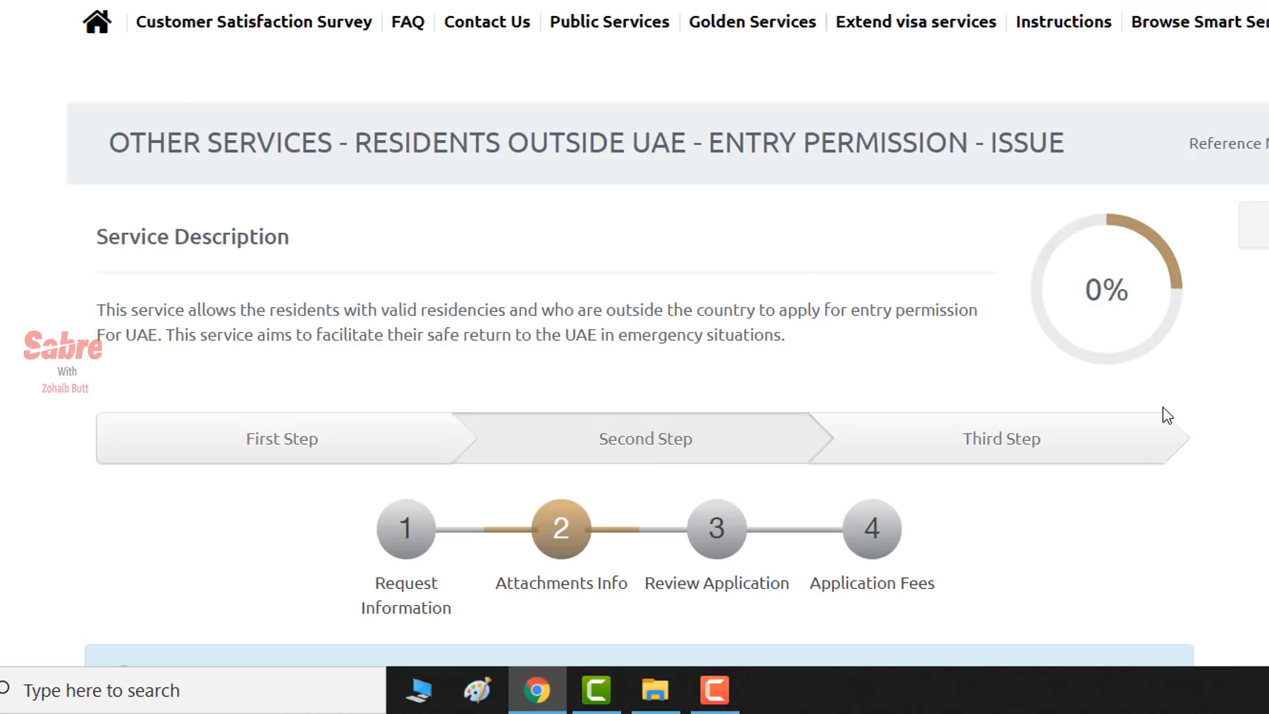
# - Upload the coloured photo and confirm its crop
pyautogui.scroll(-9, 759, 300)
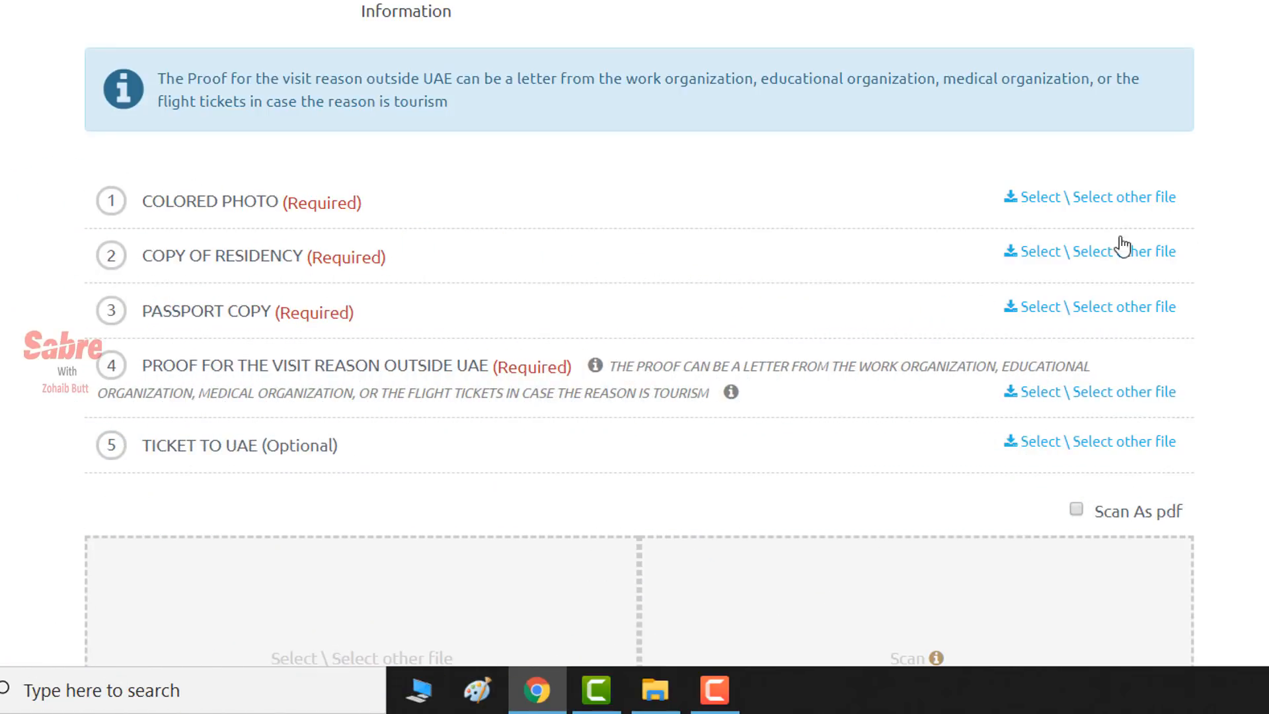
pyautogui.click(1070, 205)
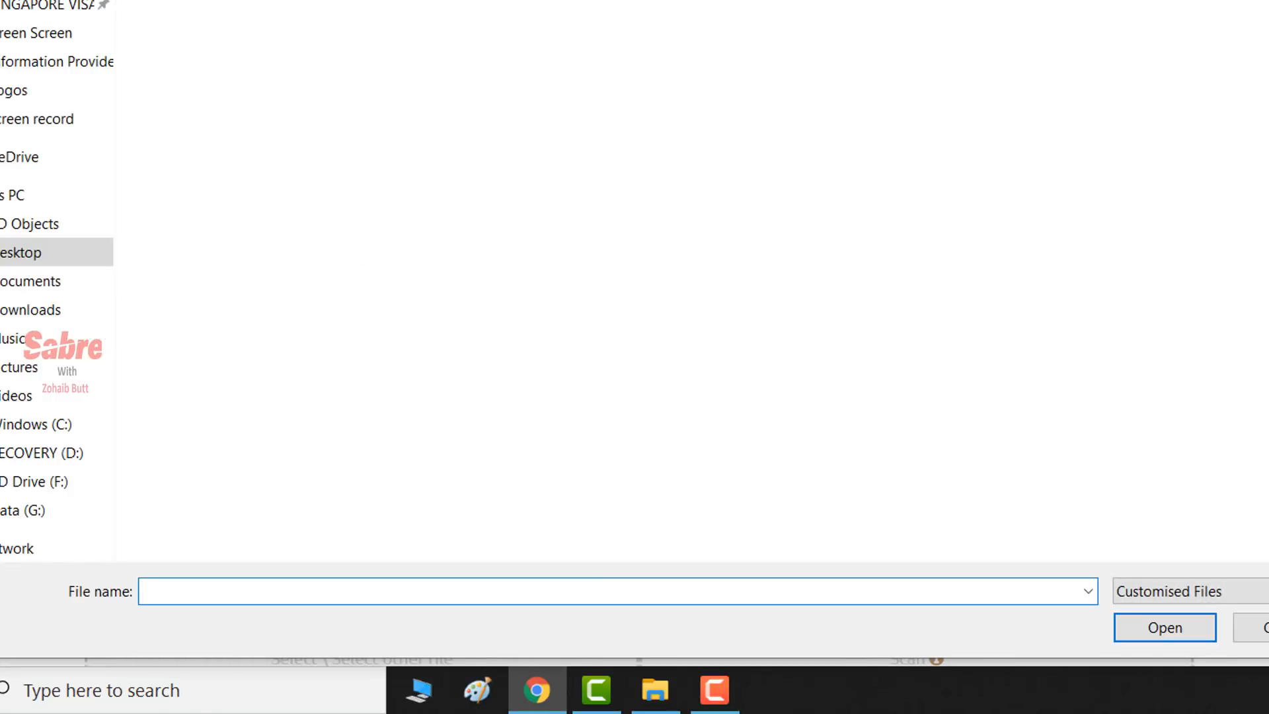
pyautogui.doubleClick(793, 4)
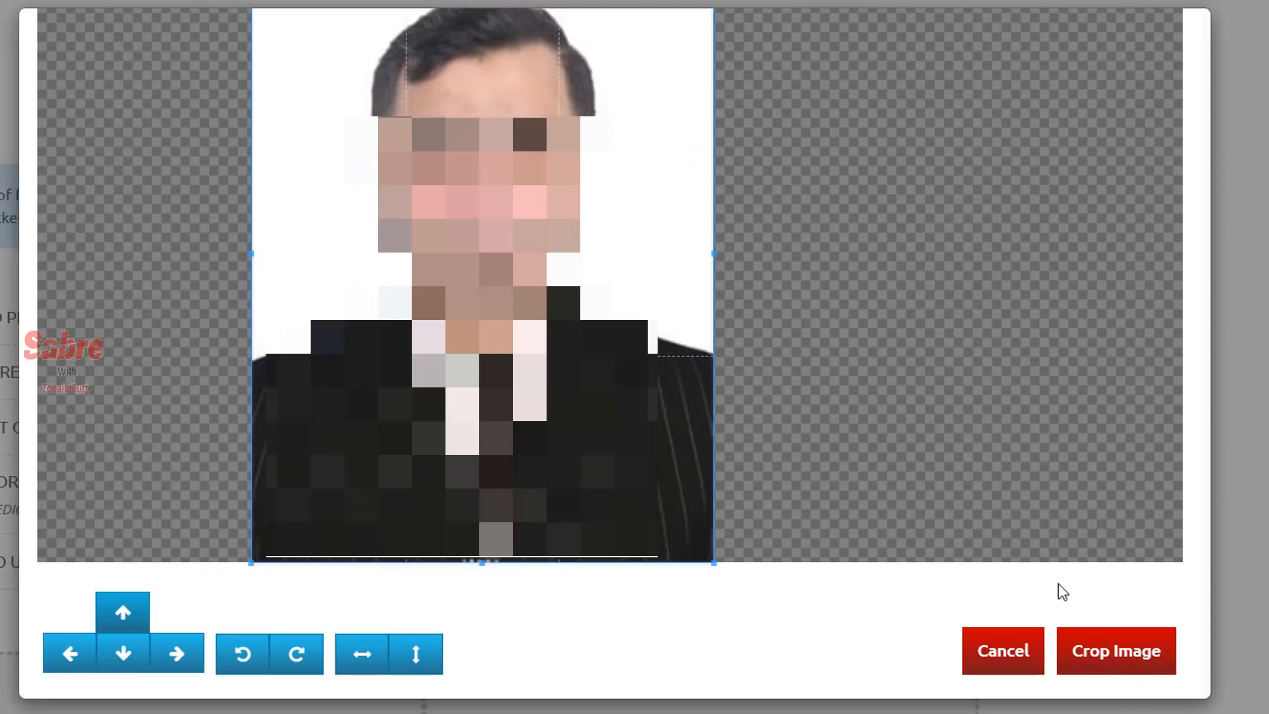
pyautogui.click(1114, 653)
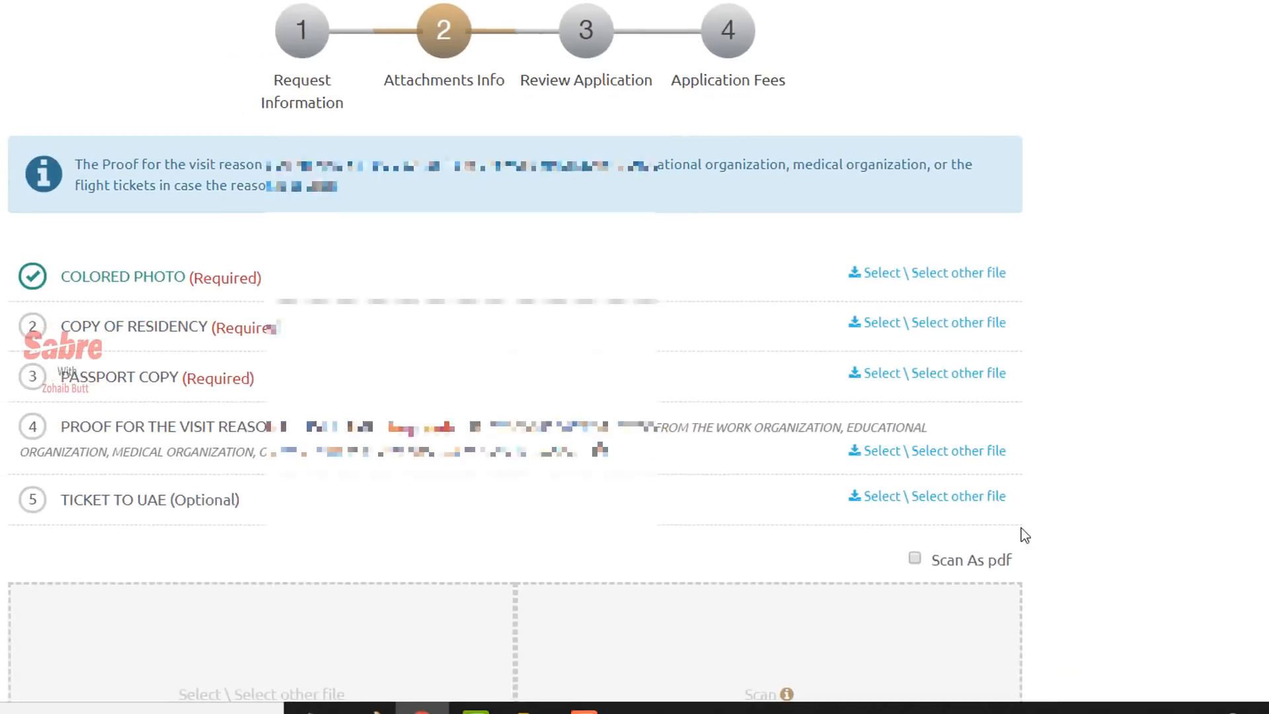
# - Attach the residency copy, the WhatsApp image as passport copy, and the NOC file as visit-reason proof
pyautogui.scroll(-1, 934, 311)
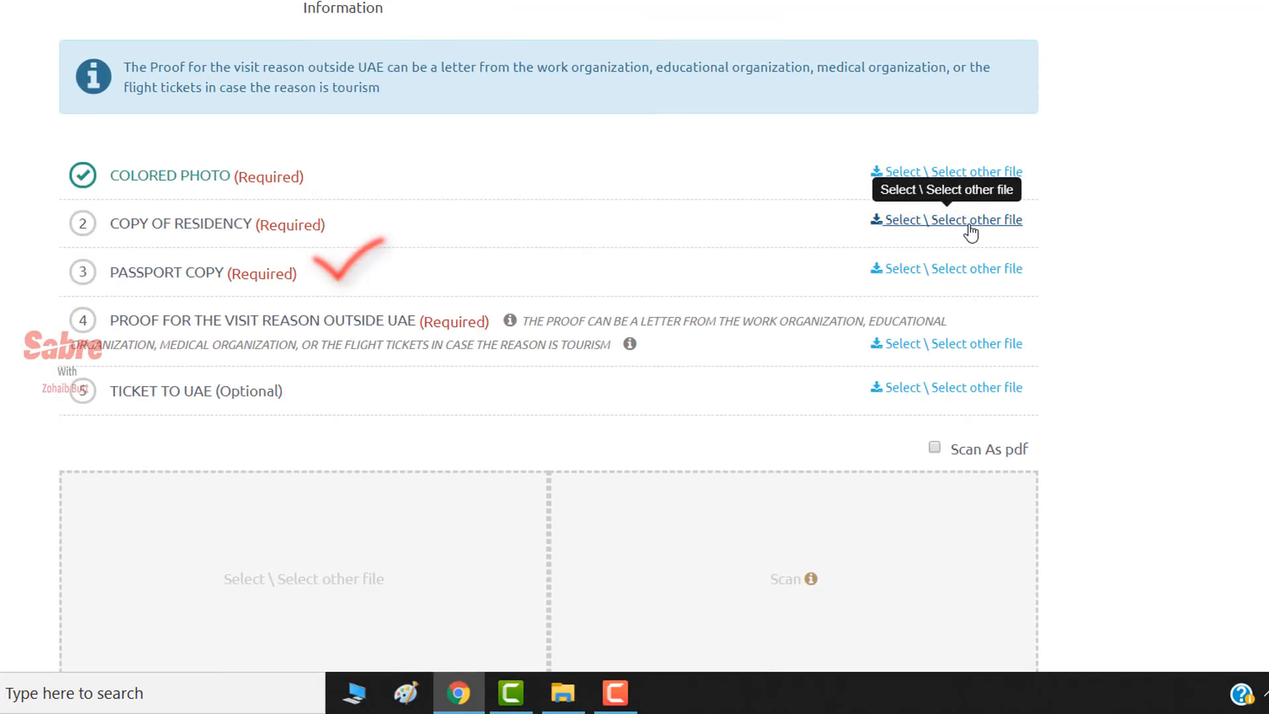
pyautogui.click(955, 224)
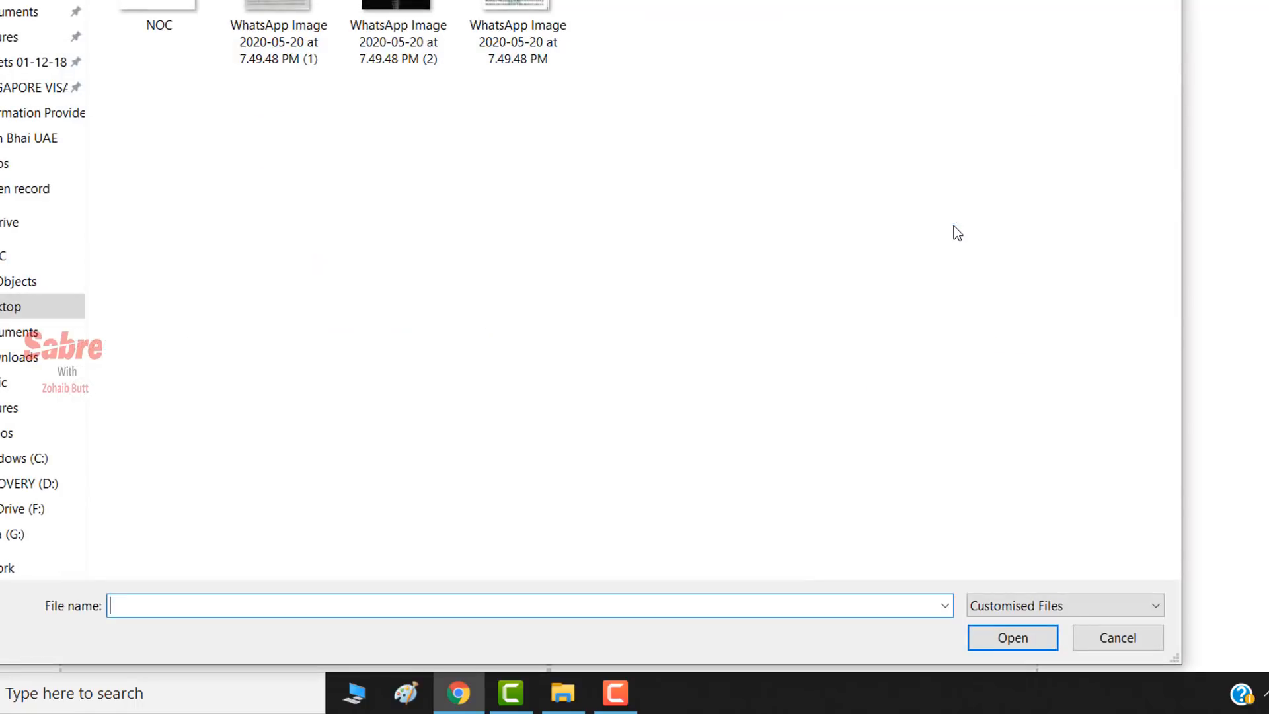
pyautogui.doubleClick(569, 8)
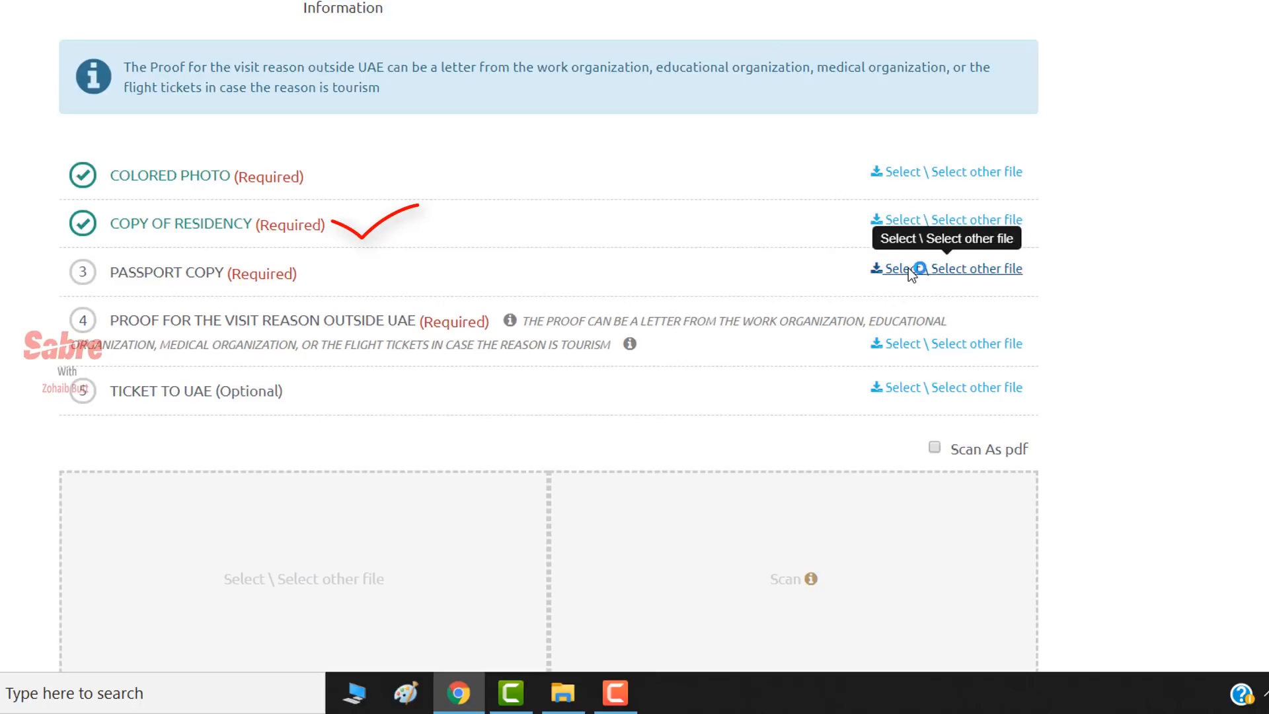
pyautogui.click(907, 268)
pyautogui.doubleClick(277, 5)
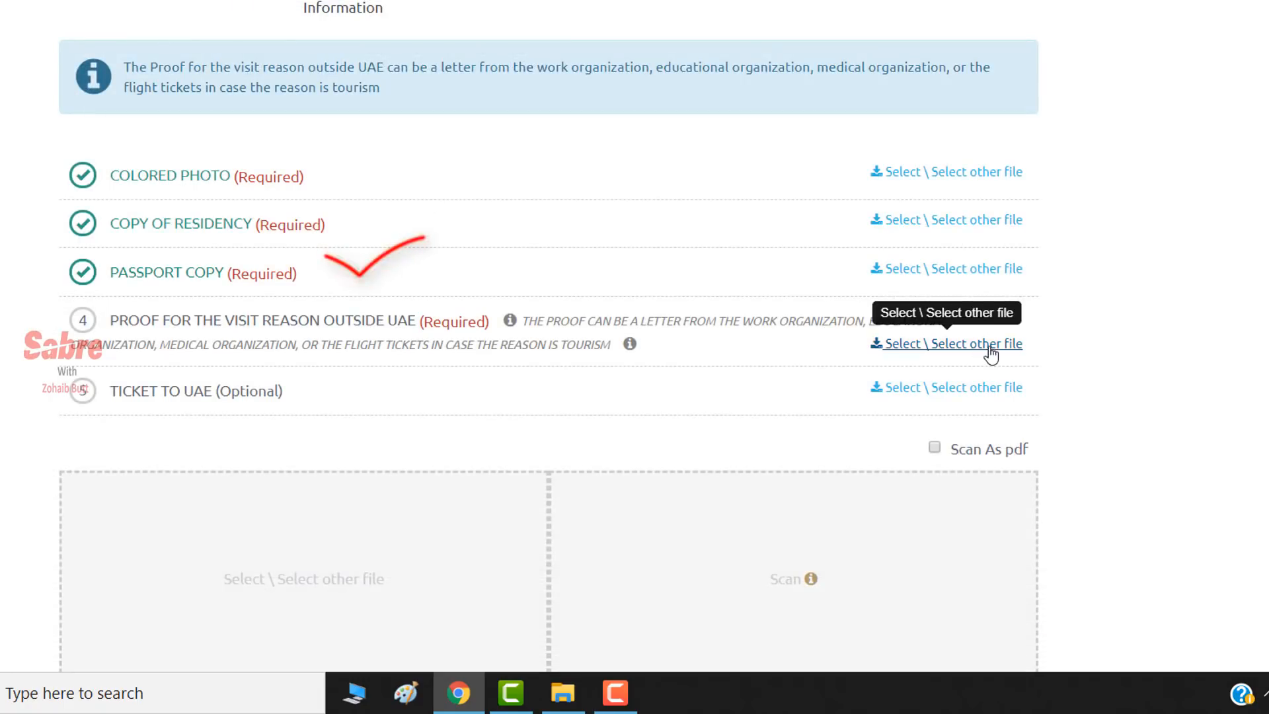
pyautogui.click(991, 355)
pyautogui.doubleClick(158, 10)
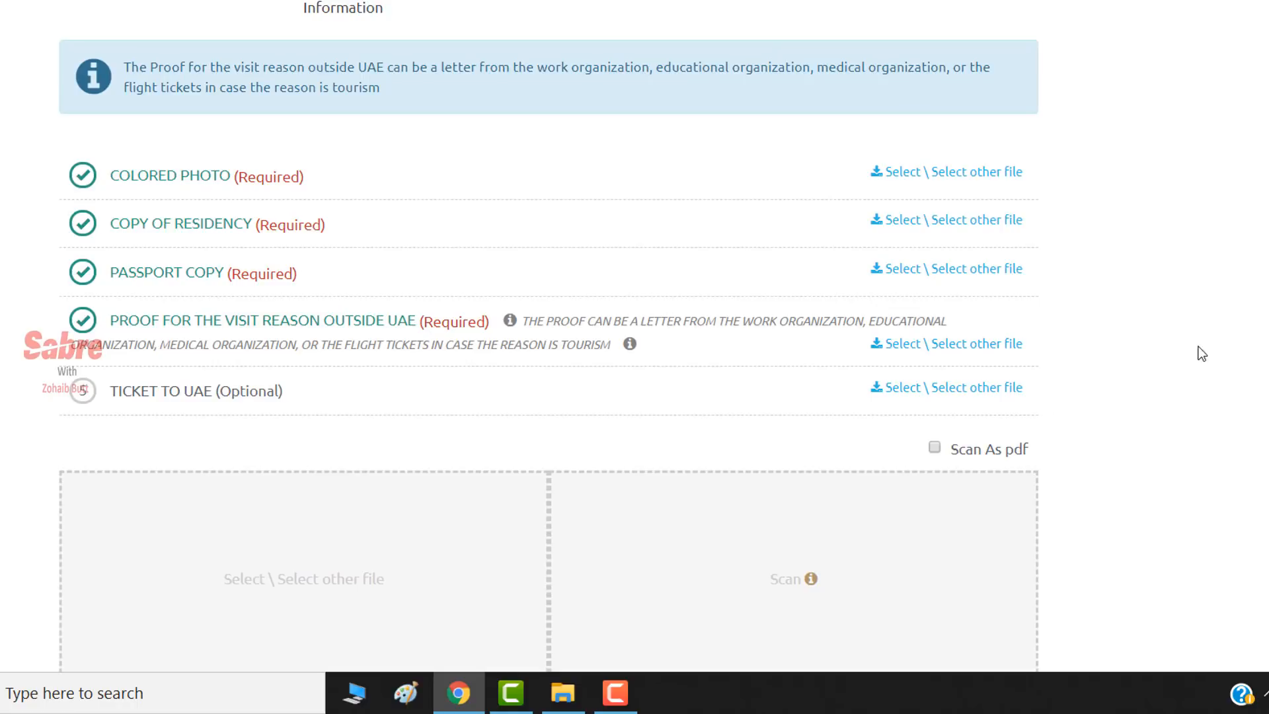
# - Check all four uploaded documents in the attachments table and proceed to the next step
pyautogui.scroll(-5, 1264, 266)
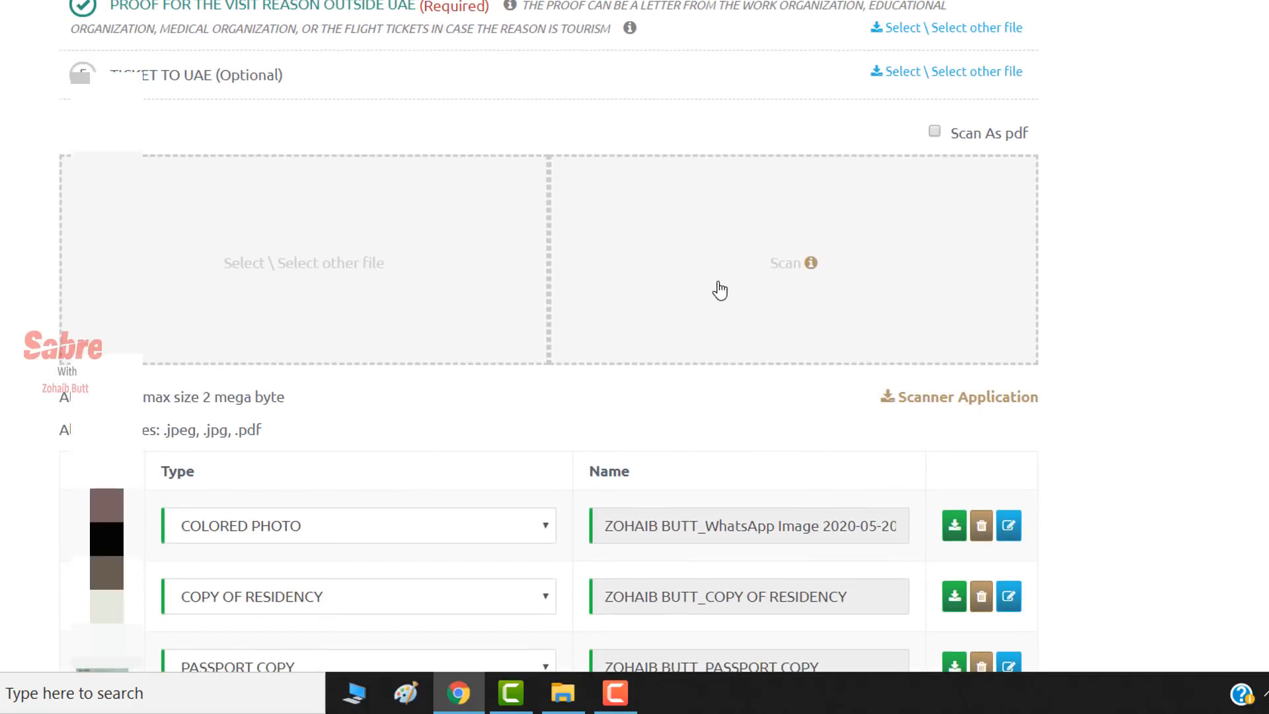
pyautogui.scroll(-1, 394, 328)
pyautogui.scroll(-3, 644, 292)
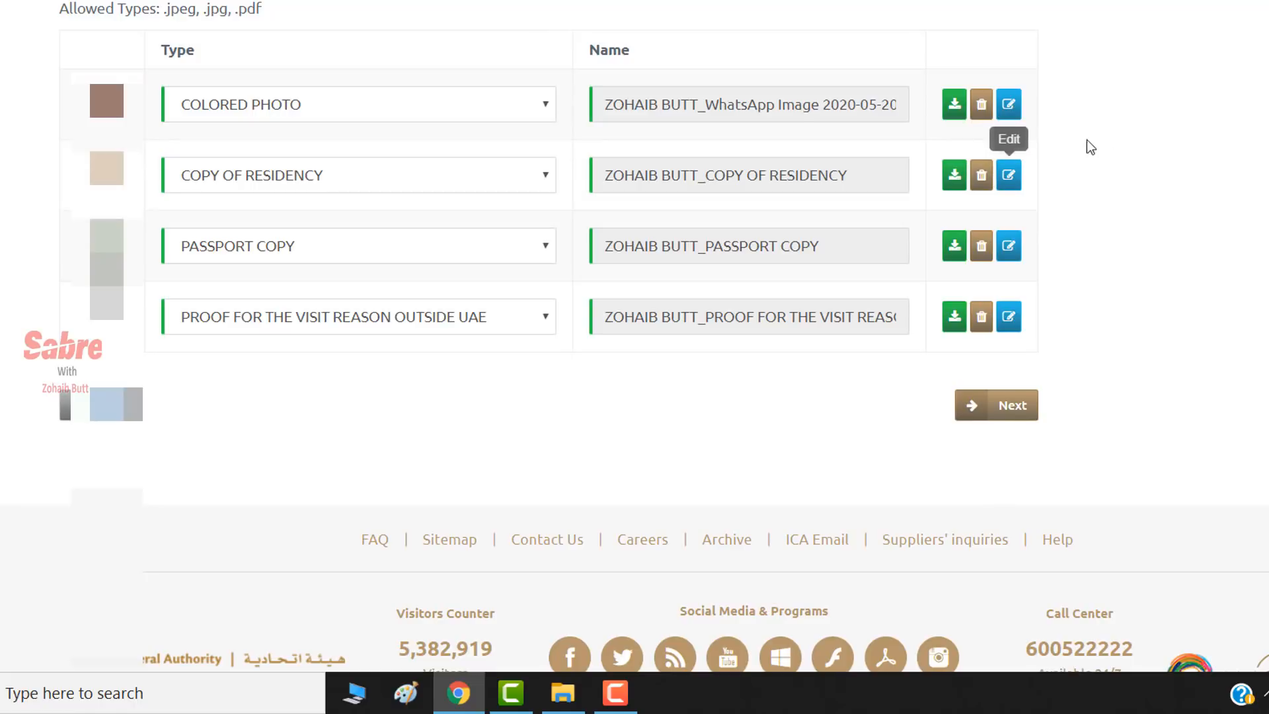
pyautogui.scroll(10, 830, 119)
pyautogui.scroll(-10, 965, 164)
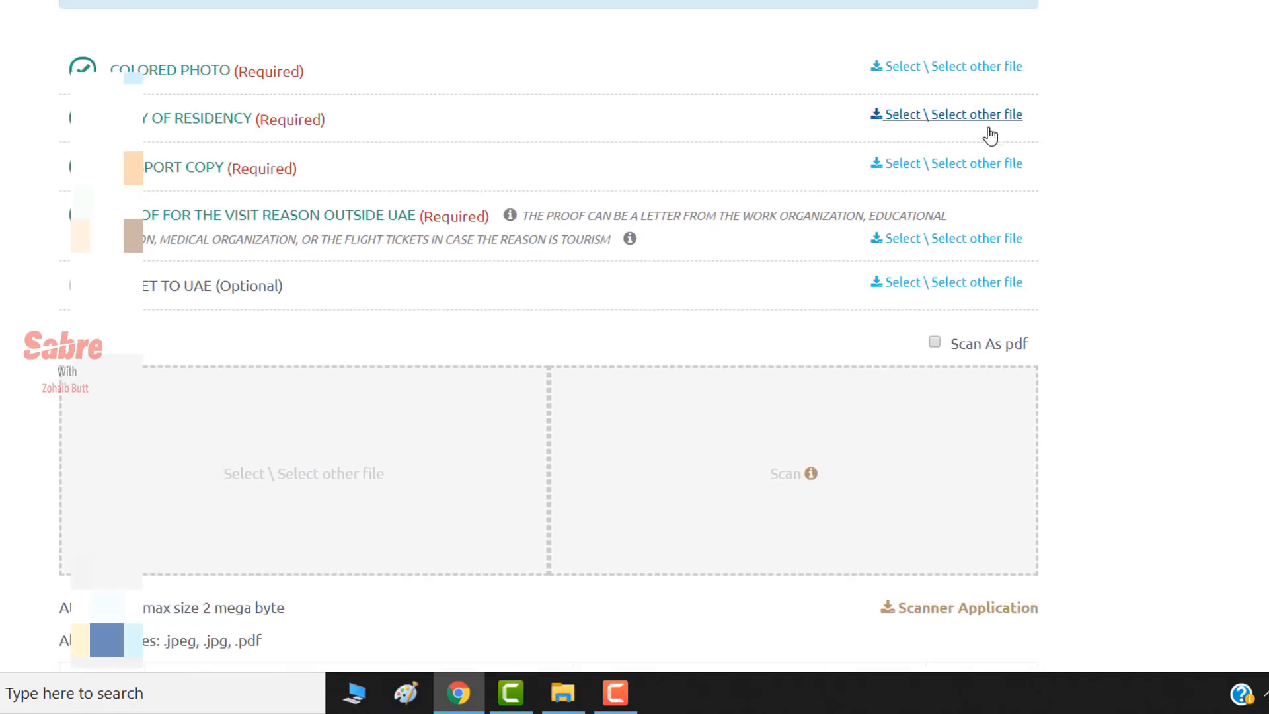
pyautogui.scroll(3, 1084, 280)
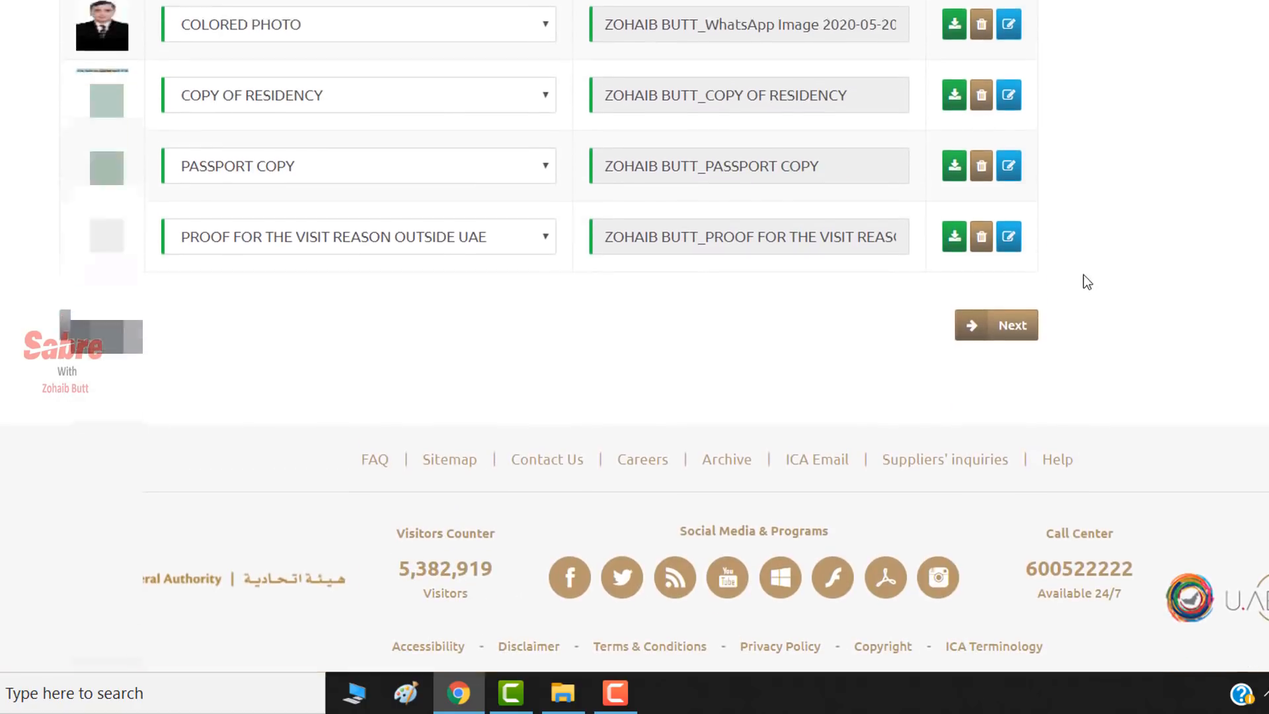
pyautogui.scroll(-2, 1042, 401)
pyautogui.click(995, 416)
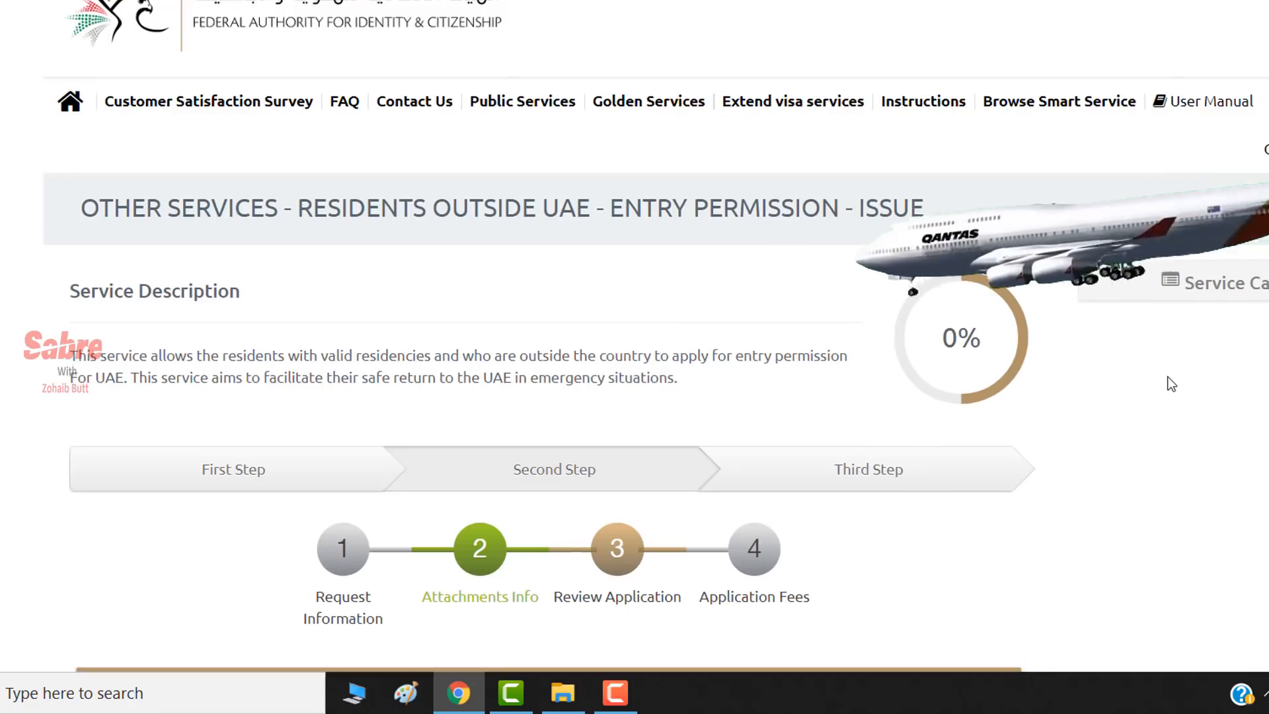
# - Look over the Review Application page and continue to Application Fees showing 0.00 AED
pyautogui.scroll(-10, 1171, 383)
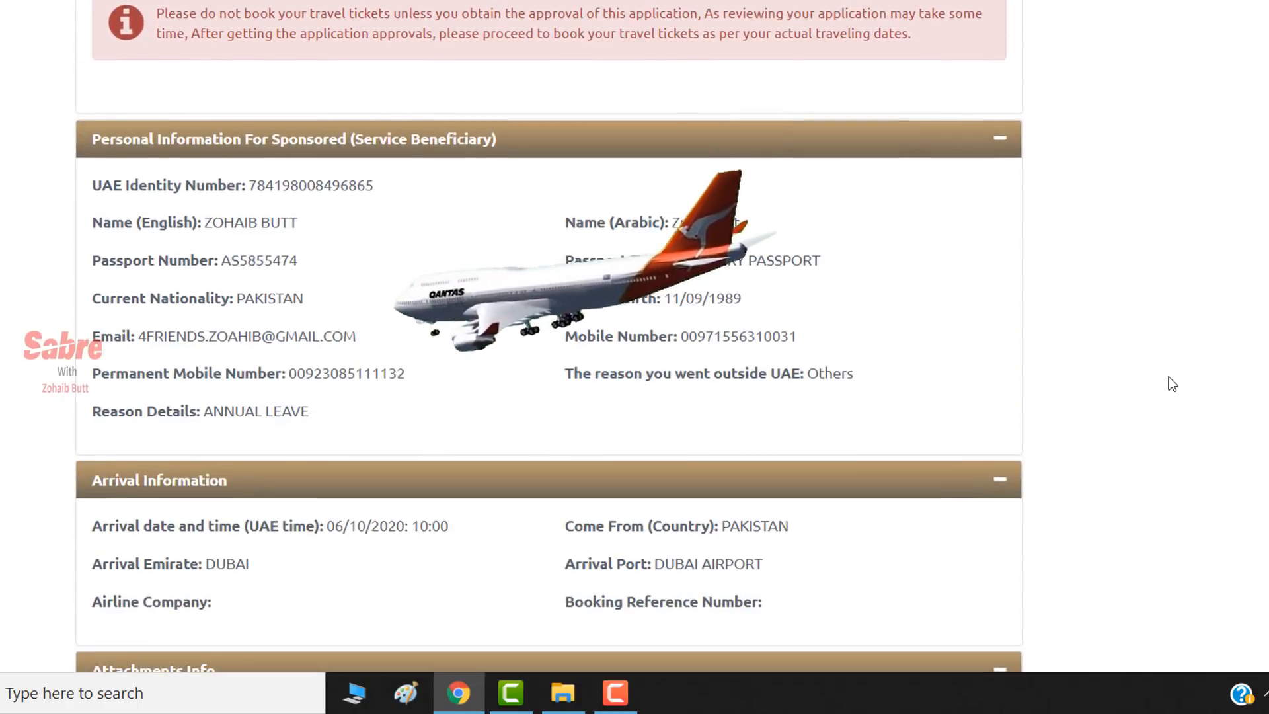
pyautogui.scroll(-2, 1168, 383)
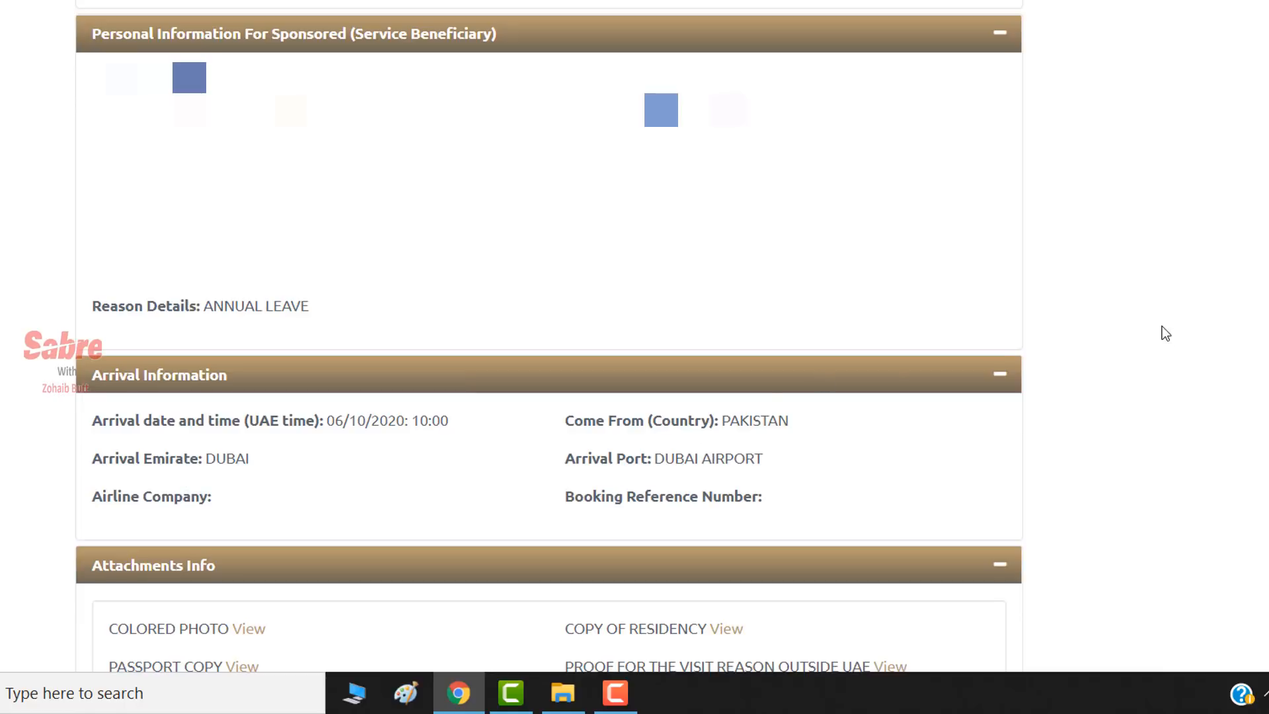
pyautogui.scroll(-8, 549, 330)
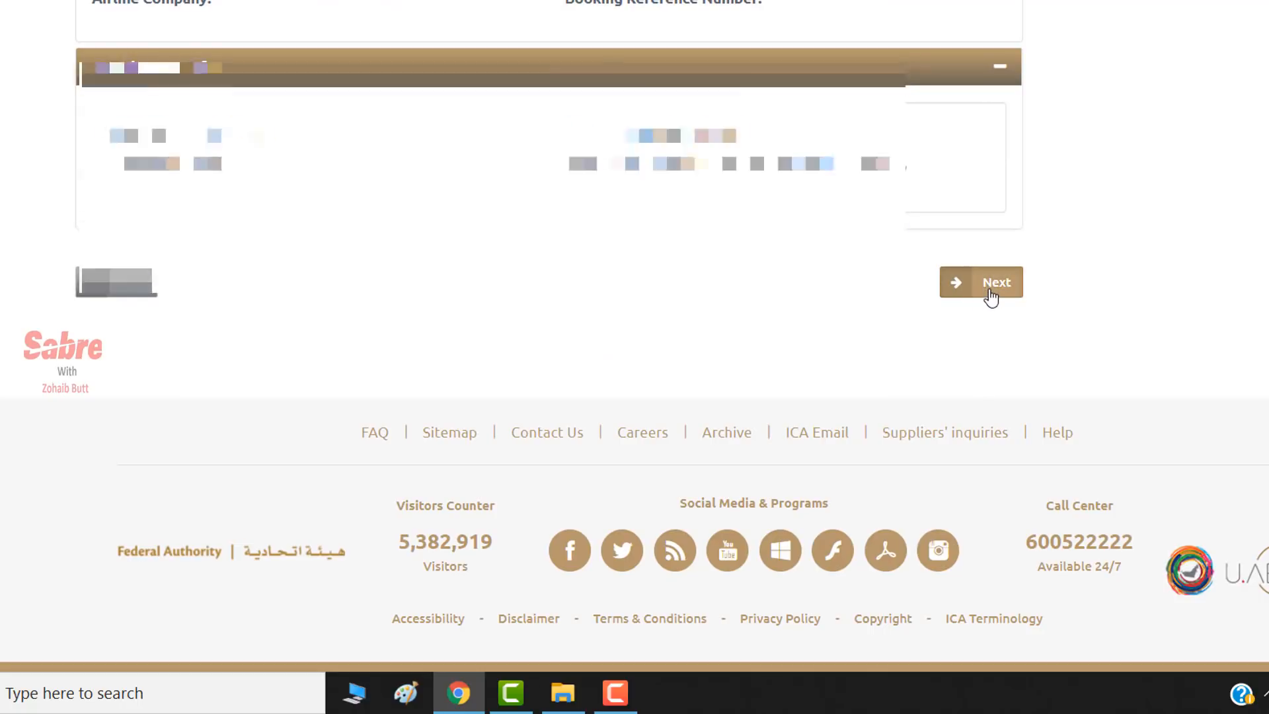
pyautogui.click(991, 282)
pyautogui.scroll(-8, 1071, 390)
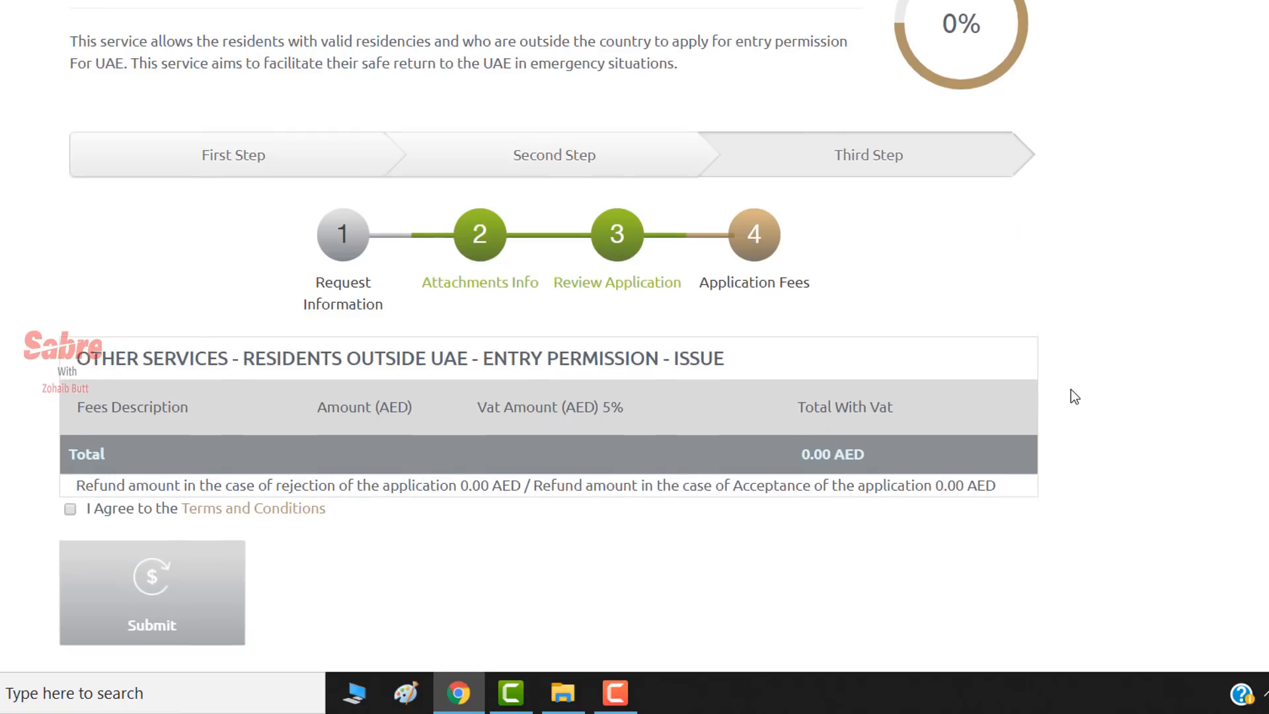
# - Accept the Terms and Conditions, highlighting the 0.00 AED total and the agreement line
pyautogui.click(71, 299)
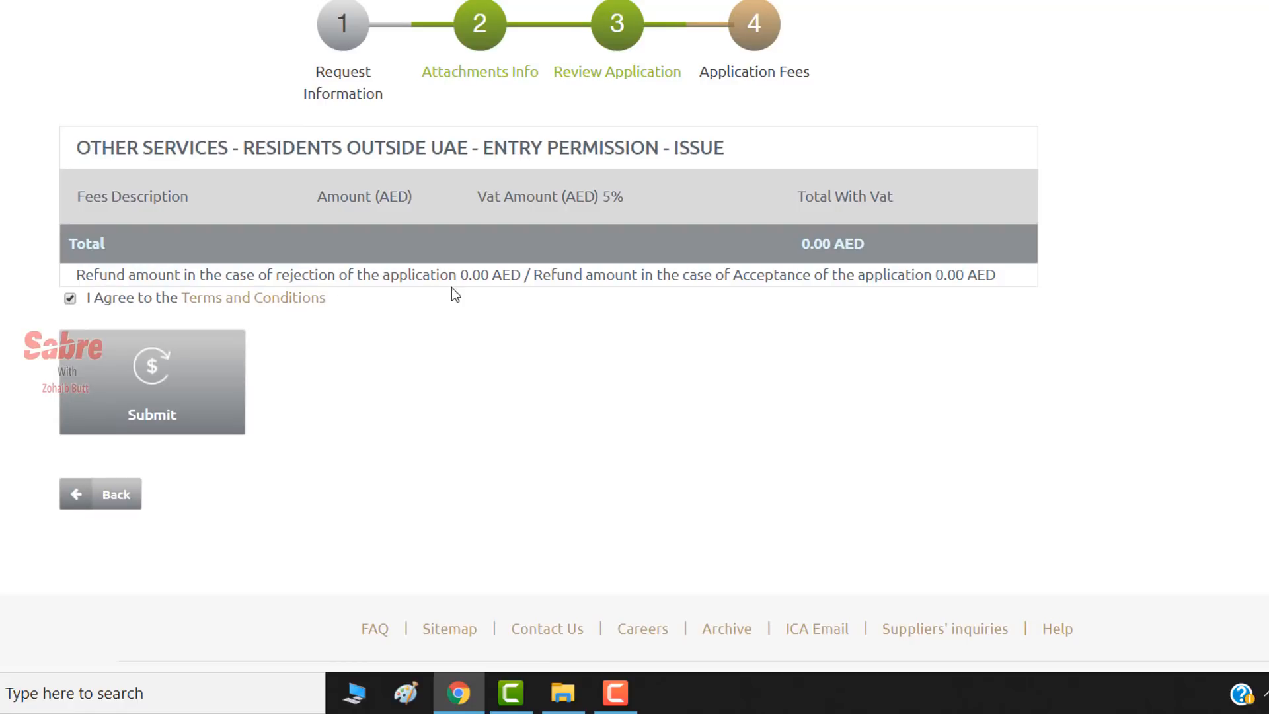
pyautogui.moveTo(873, 251); pyautogui.dragTo(769, 258)
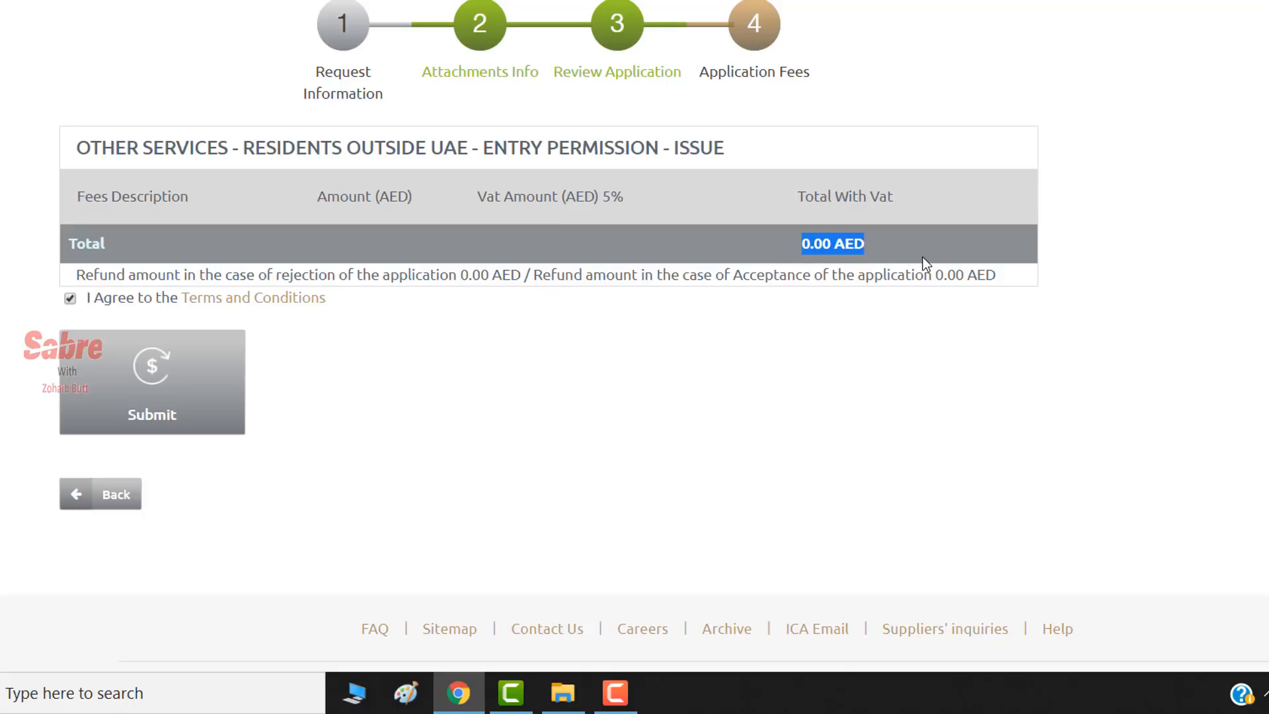
pyautogui.moveTo(1008, 291); pyautogui.dragTo(678, 311)
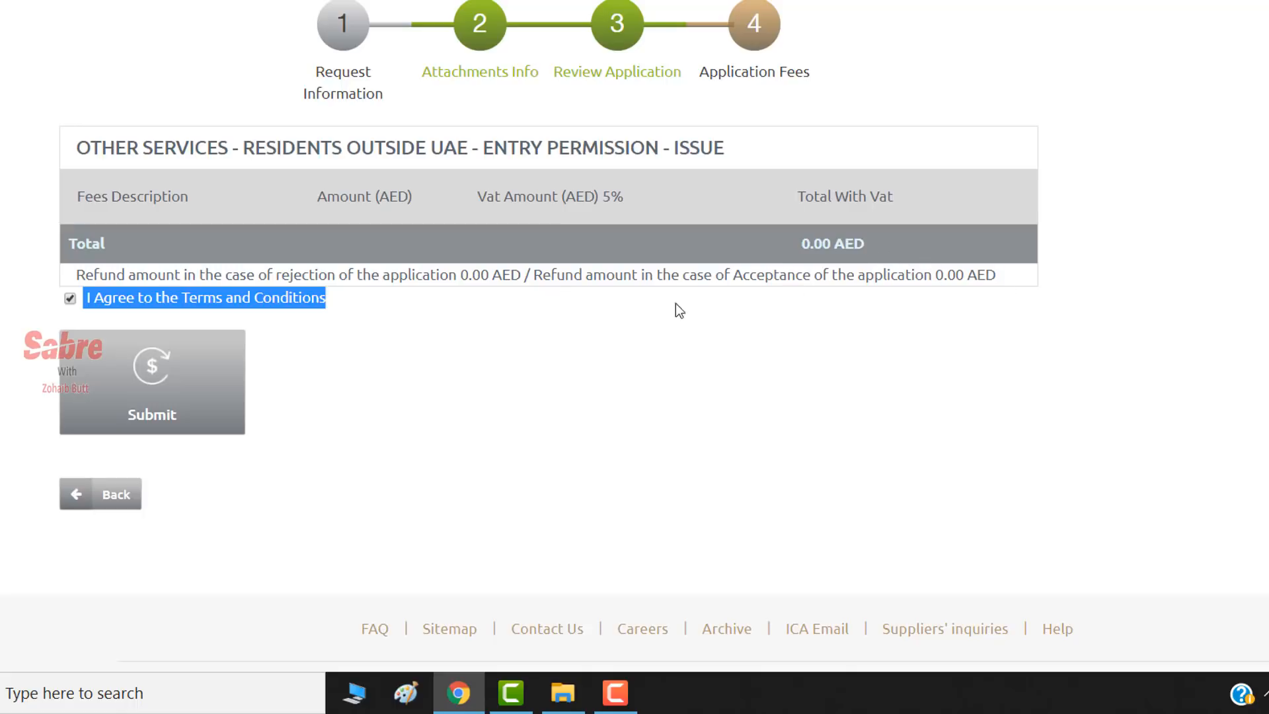
pyautogui.click(246, 271)
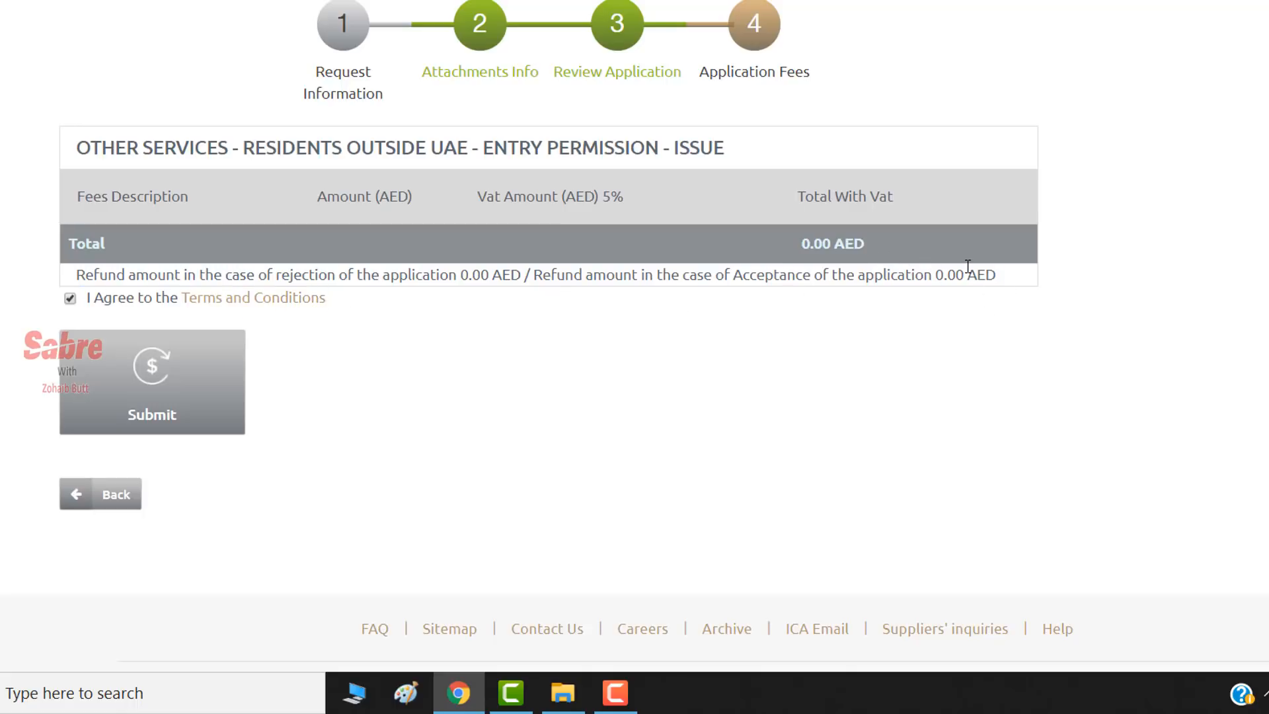
# - Submit the zero-fee Residents Outside UAE entry permission application
pyautogui.scroll(8, 1095, 357)
pyautogui.scroll(-3, 1088, 370)
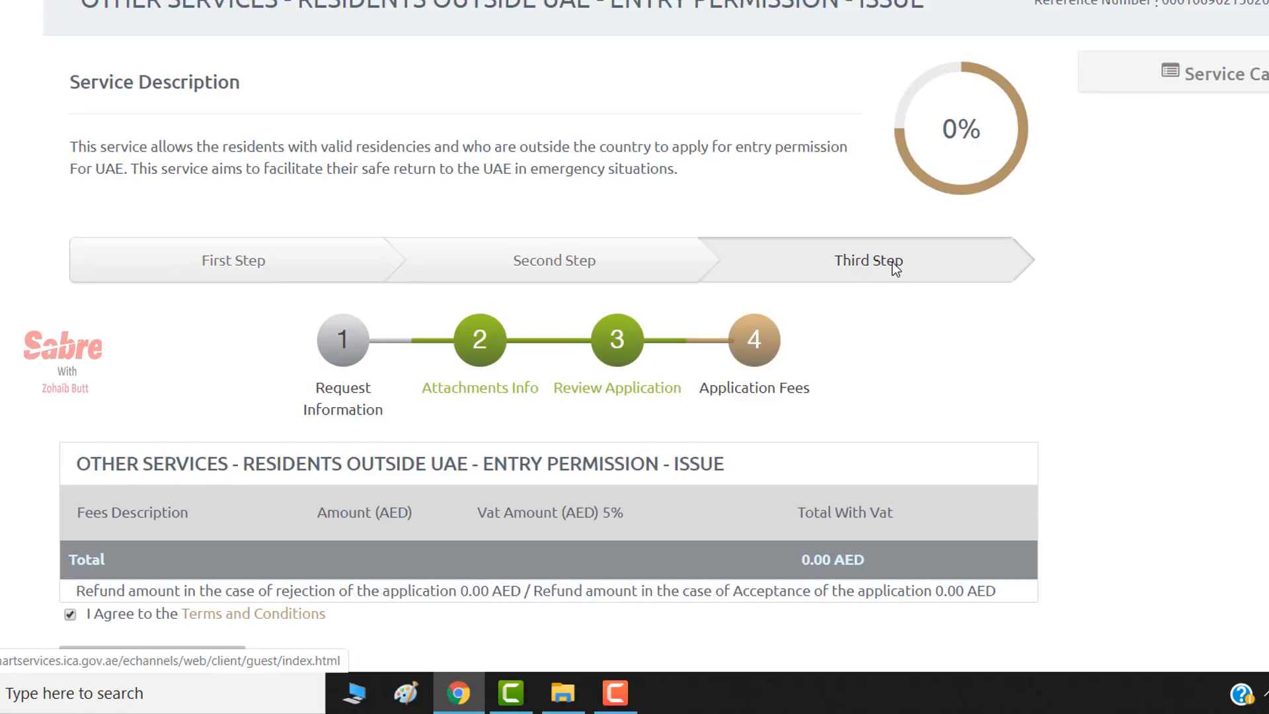
pyautogui.scroll(-5, 895, 267)
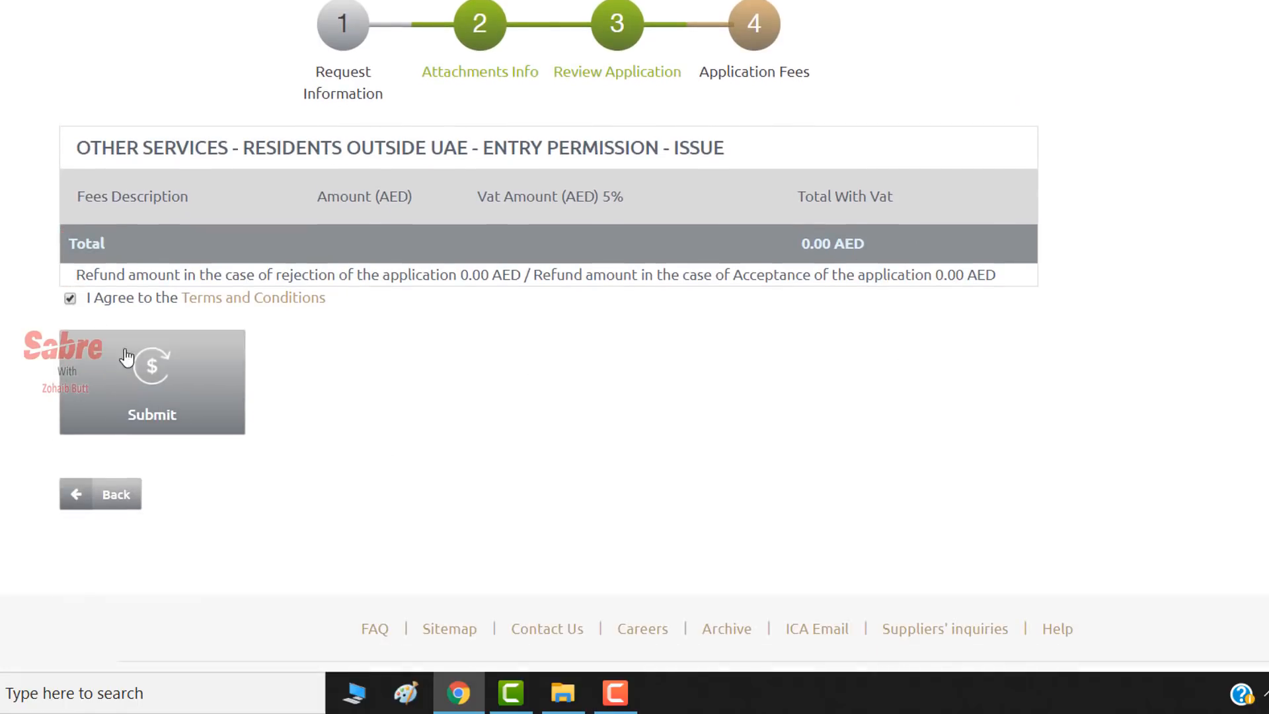
pyautogui.click(169, 405)
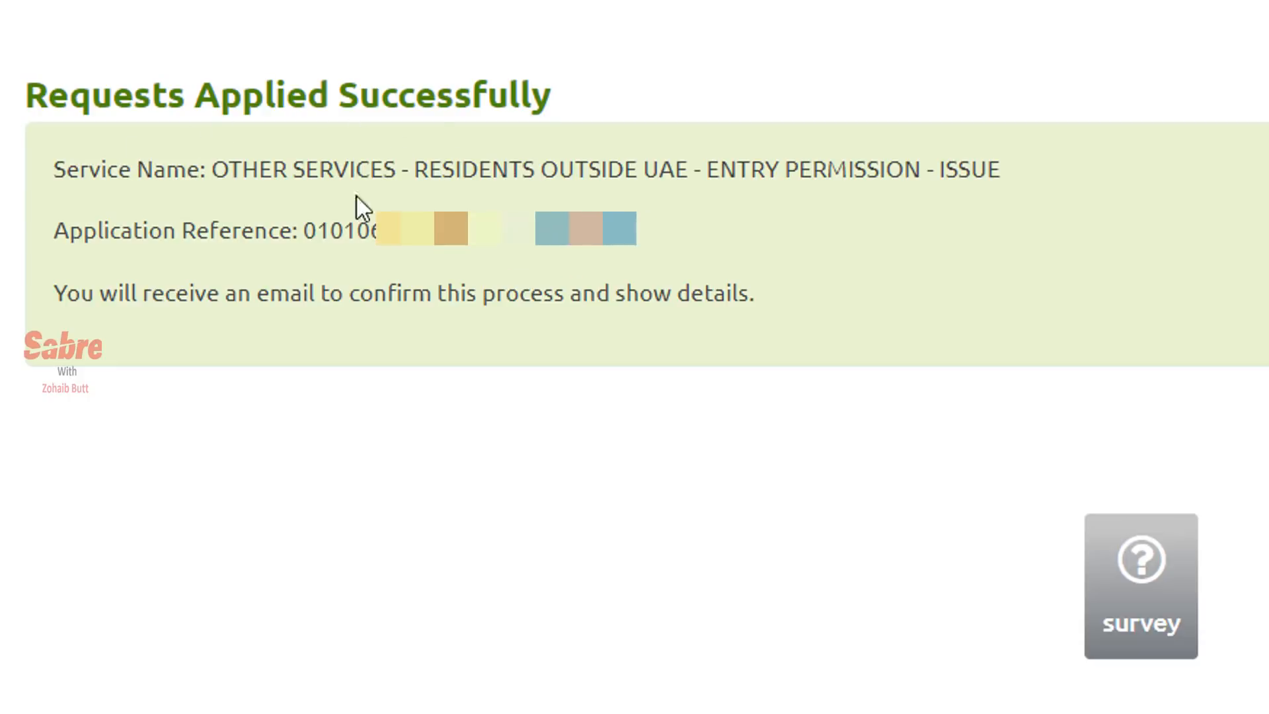
# - Highlight the Application Reference line on the Requests Applied Successfully page, then deselect it
pyautogui.moveTo(694, 245); pyautogui.dragTo(59, 219)
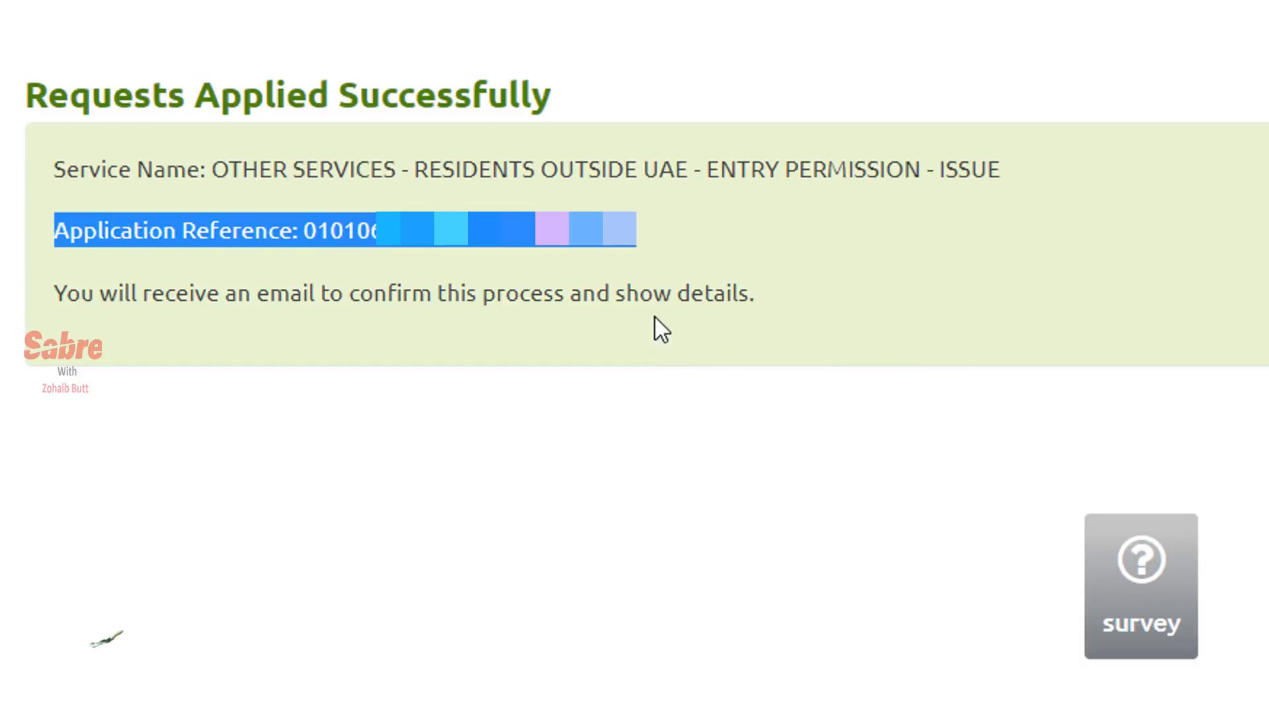
pyautogui.click(713, 313)
pyautogui.scroll(3, 1094, 503)
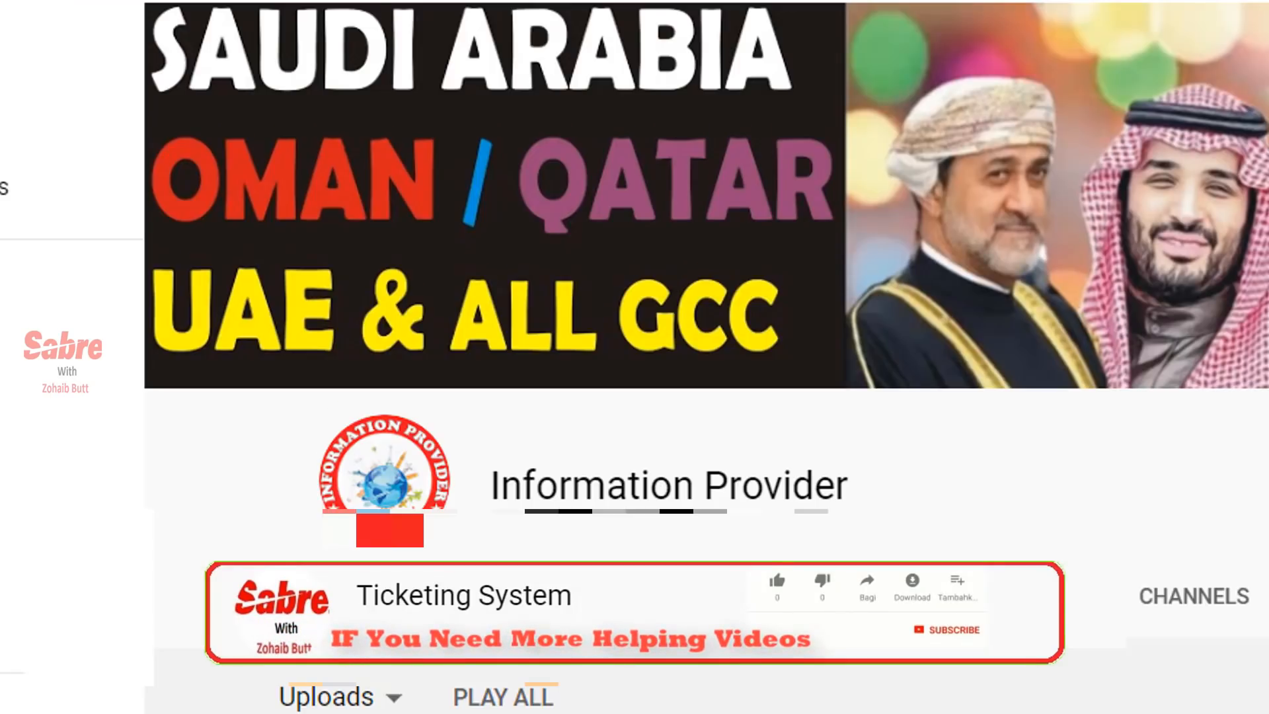
# - Scroll through the Information Provider uploads grid, past videos like 'Qatar 8 Special Flights for Pakistan'
pyautogui.scroll(-3, 661, 423)
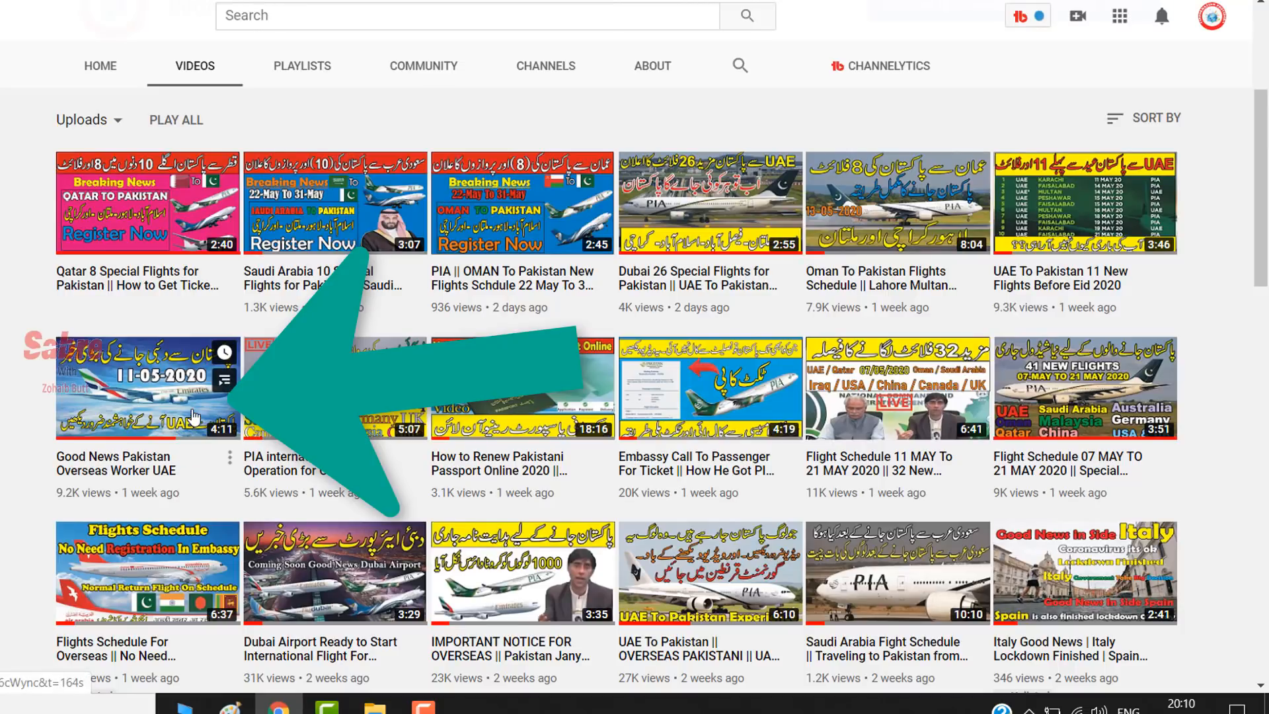
pyautogui.scroll(5, 612, 400)
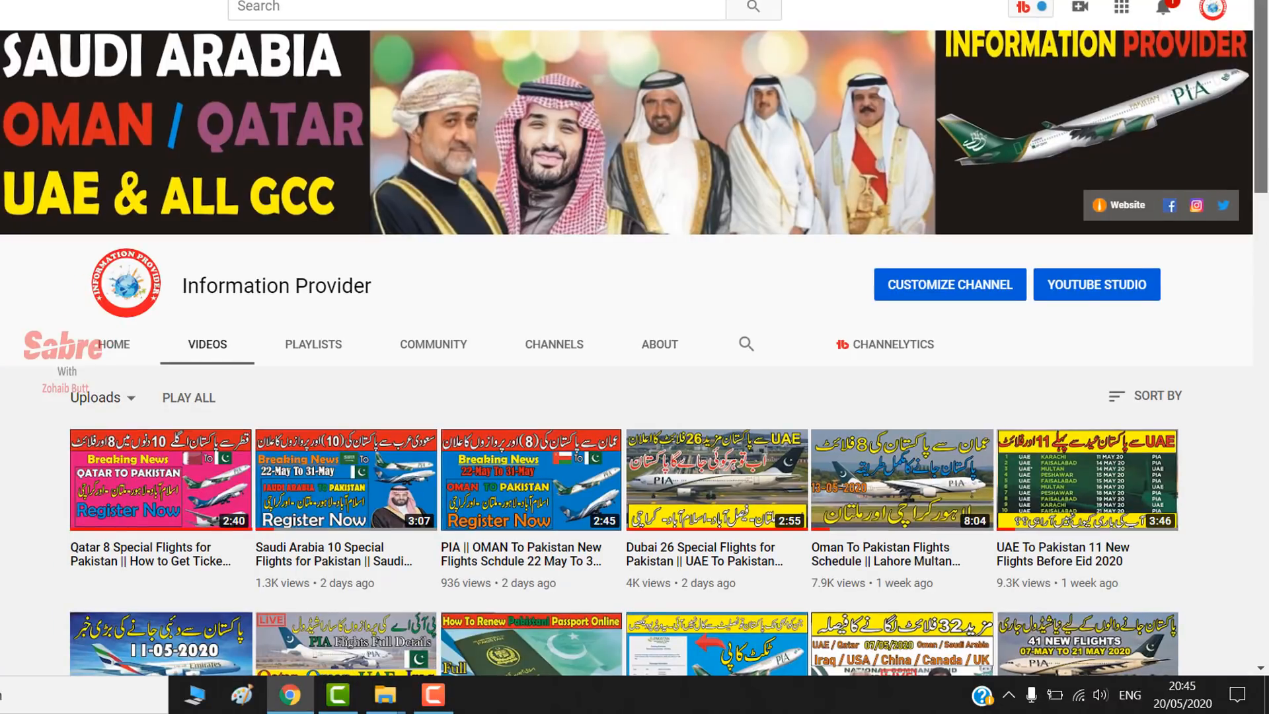
pyautogui.scroll(-1, 1268, 137)
pyautogui.scroll(-2, 1268, 159)
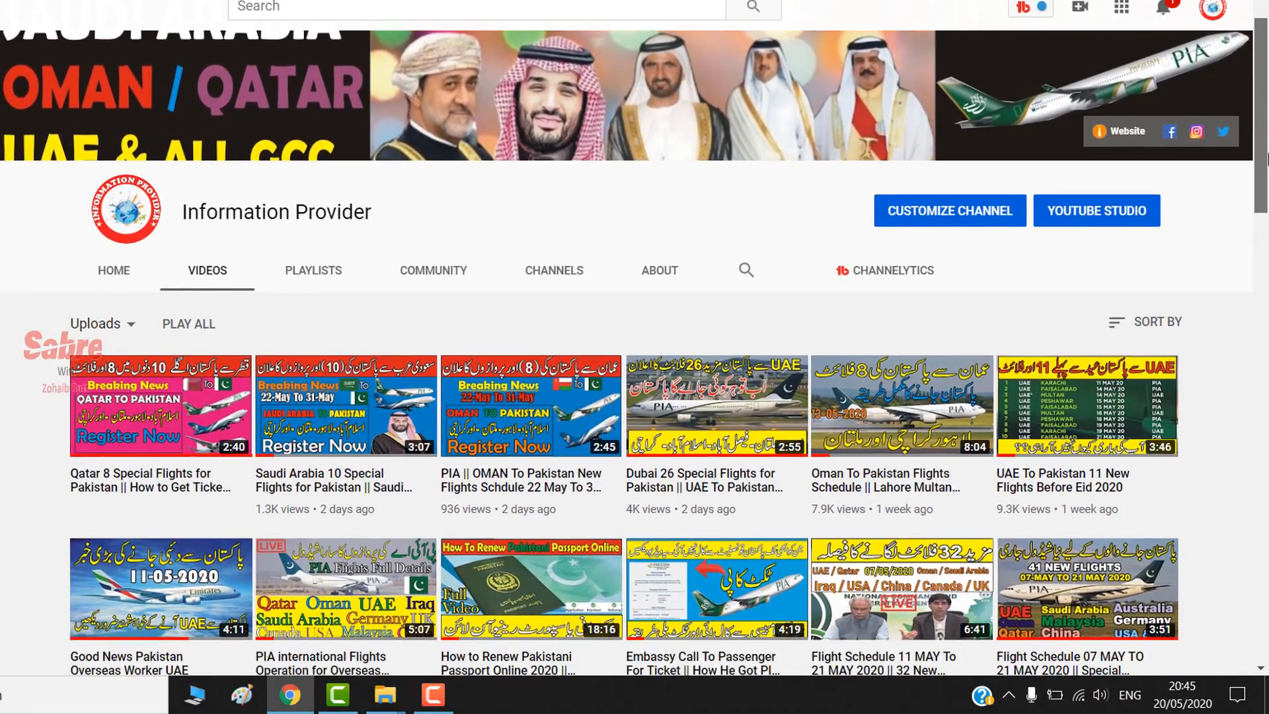
pyautogui.scroll(-1, 1268, 179)
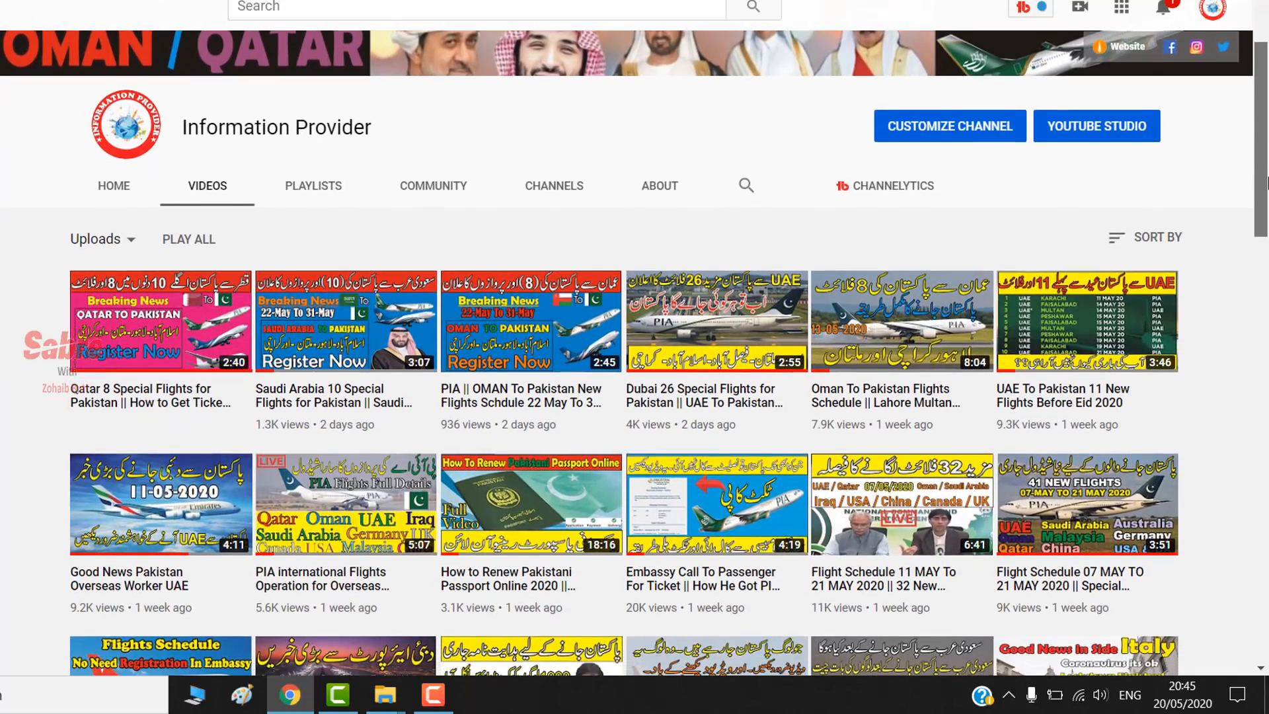